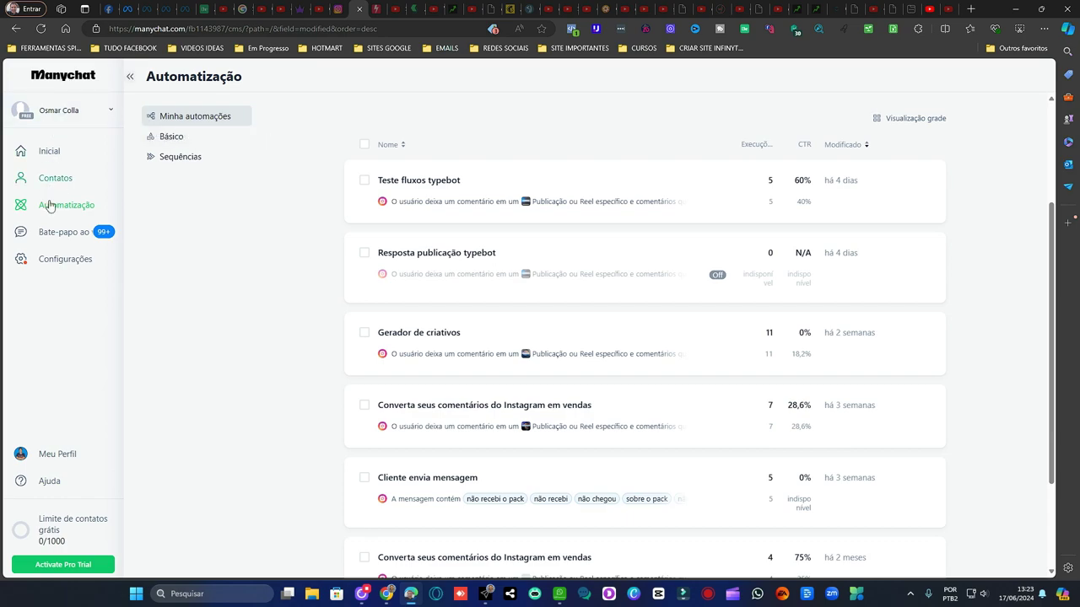
Check the home dashboard's Instagram activity, then go back to the automations list and look through the existing automations
{"action": "left_click", "coordinate": [67, 153]}
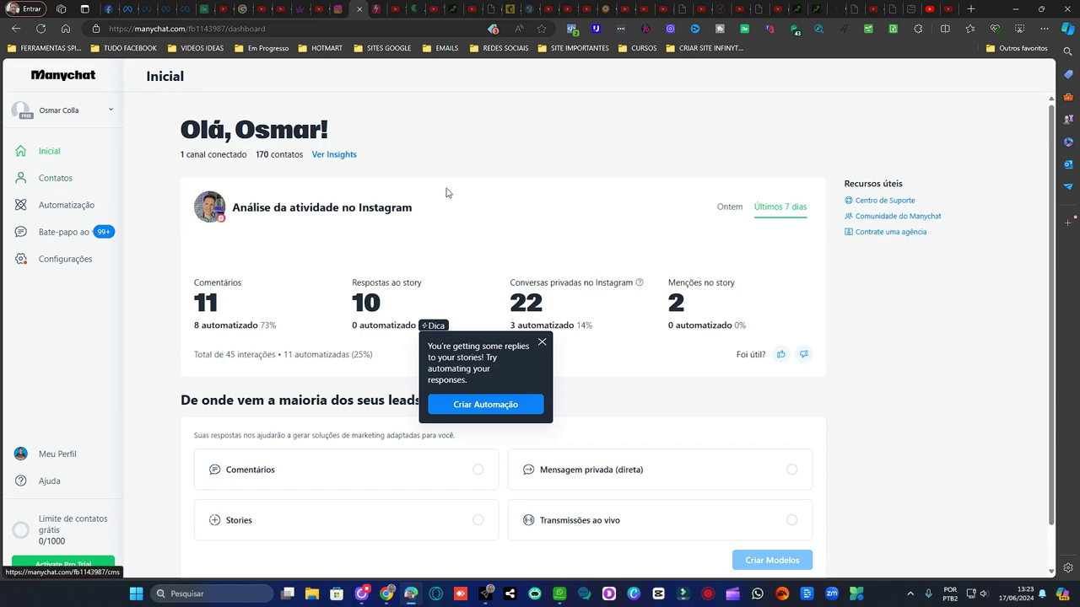
{"action": "left_click", "coordinate": [63, 211]}
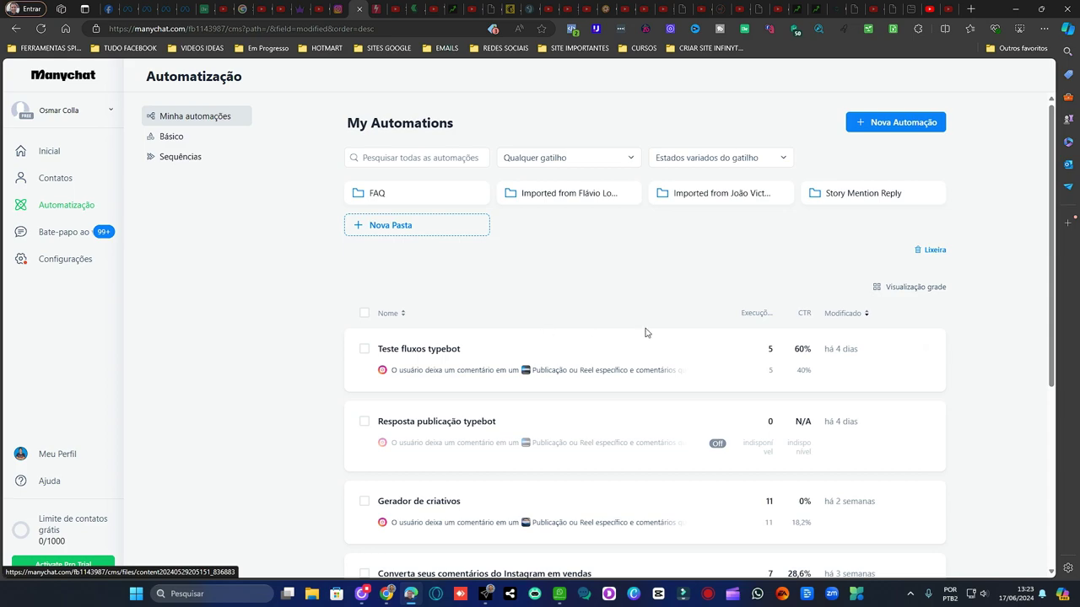
{"action": "scroll", "coordinate": [646, 330], "scroll_direction": "down", "scroll_amount": 1}
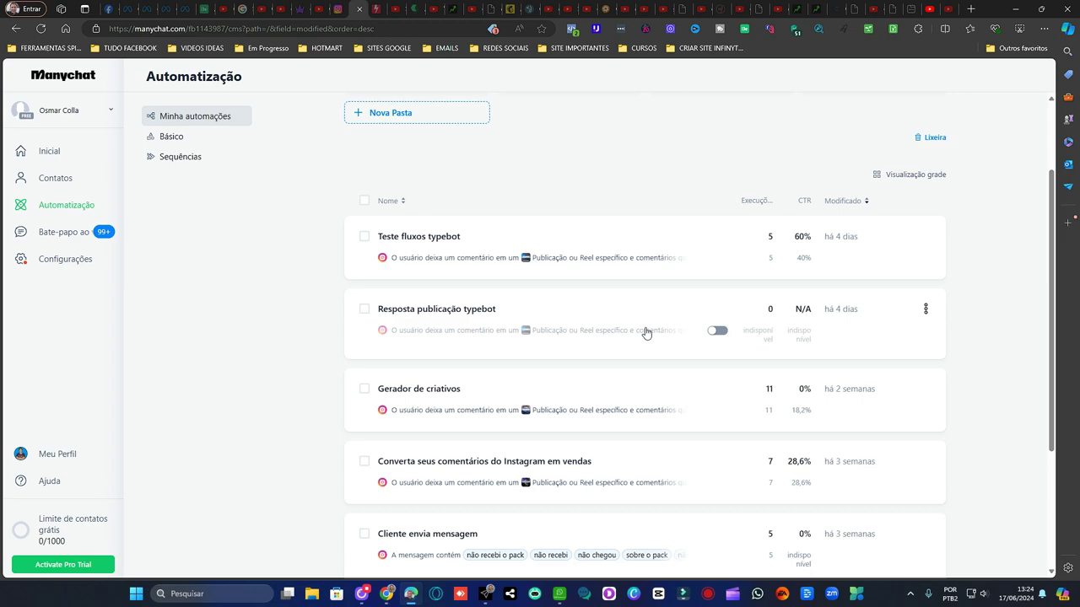
Start a new blank automation, previewing the "Increase Holiday Sales with DM Automation" template before closing the template gallery
{"action": "scroll", "coordinate": [646, 332], "scroll_direction": "up", "scroll_amount": 2}
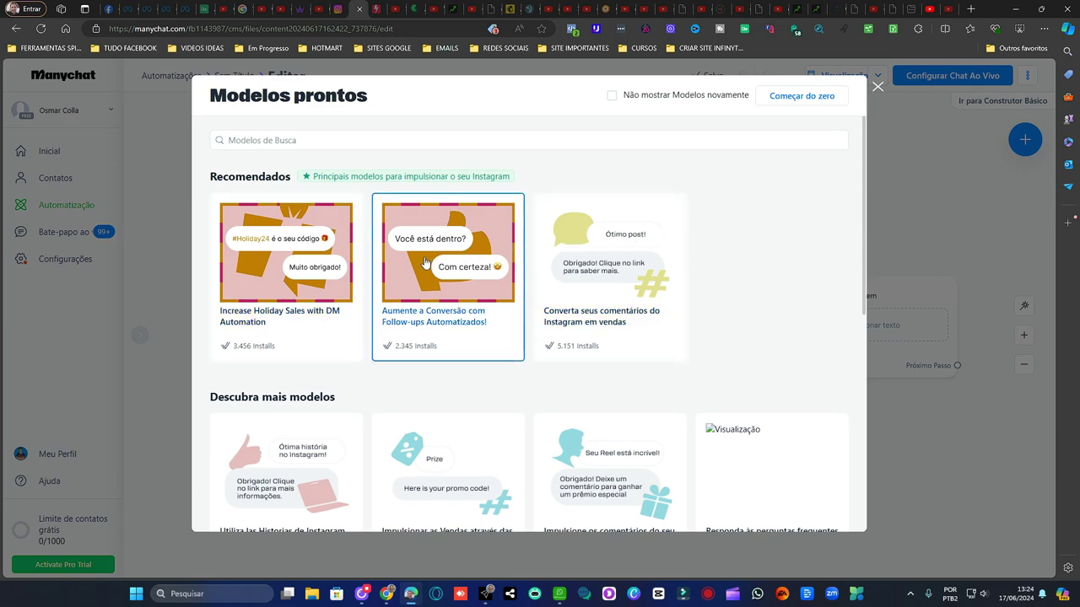
{"action": "scroll", "coordinate": [284, 243], "scroll_direction": "down", "scroll_amount": 2}
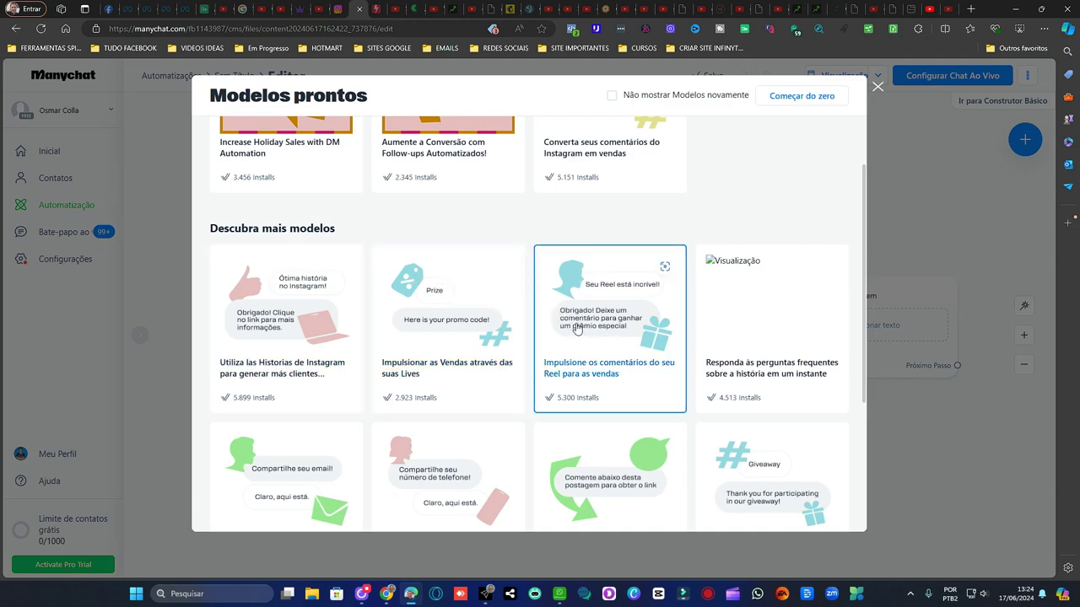
{"action": "scroll", "coordinate": [577, 329], "scroll_direction": "up", "scroll_amount": 2}
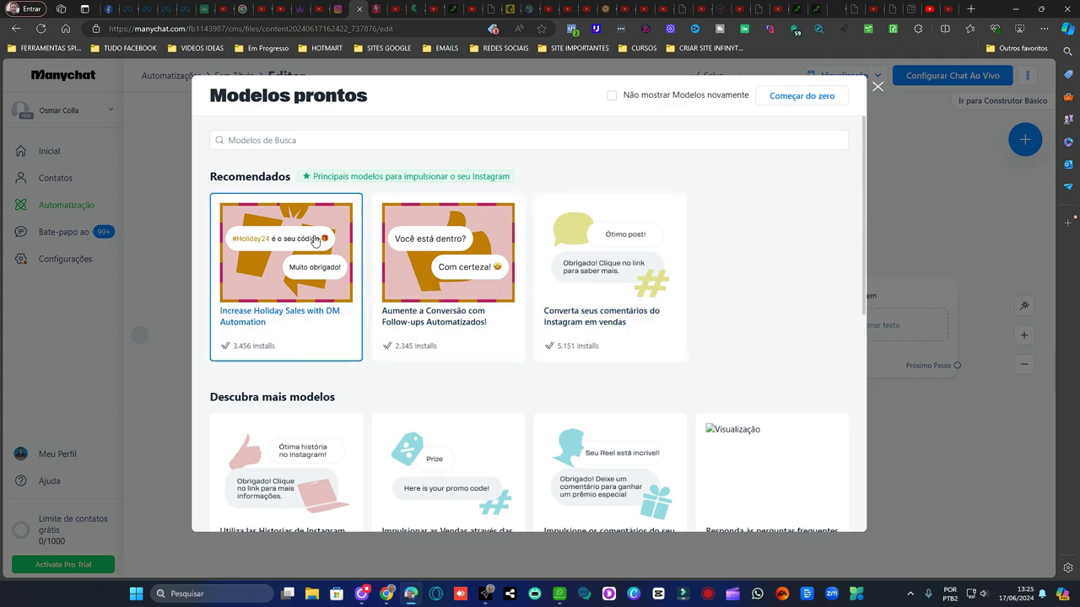
{"action": "left_click", "coordinate": [266, 245]}
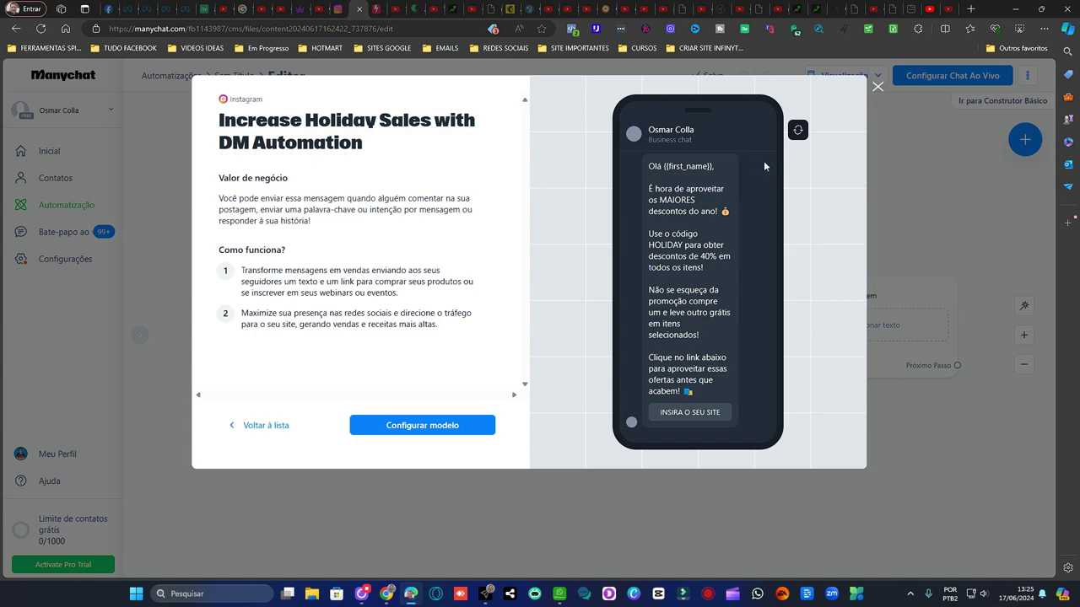
{"action": "left_click", "coordinate": [877, 87]}
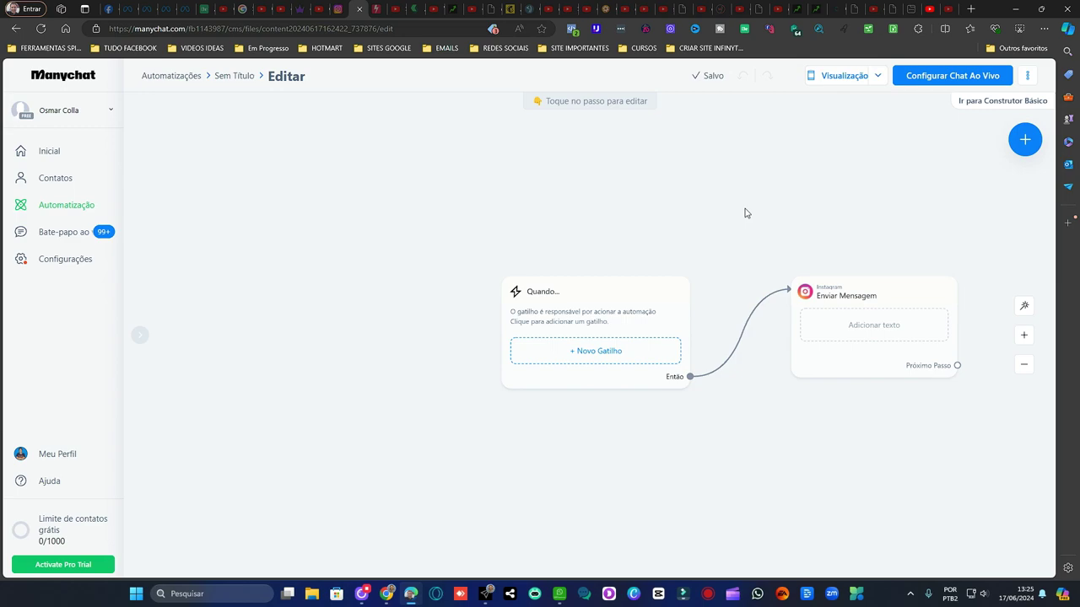
Add a trigger for comments on a publication or Reel and choose the specific post "Não precisa mais usar página de vendas para vender online"
{"action": "left_click", "coordinate": [593, 326]}
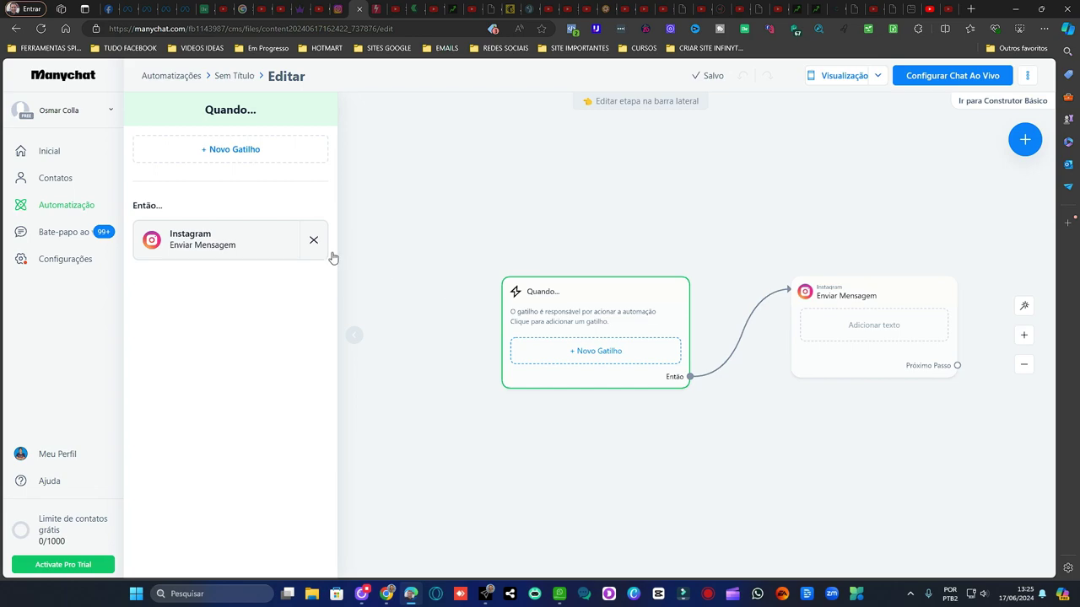
{"action": "left_click", "coordinate": [247, 151]}
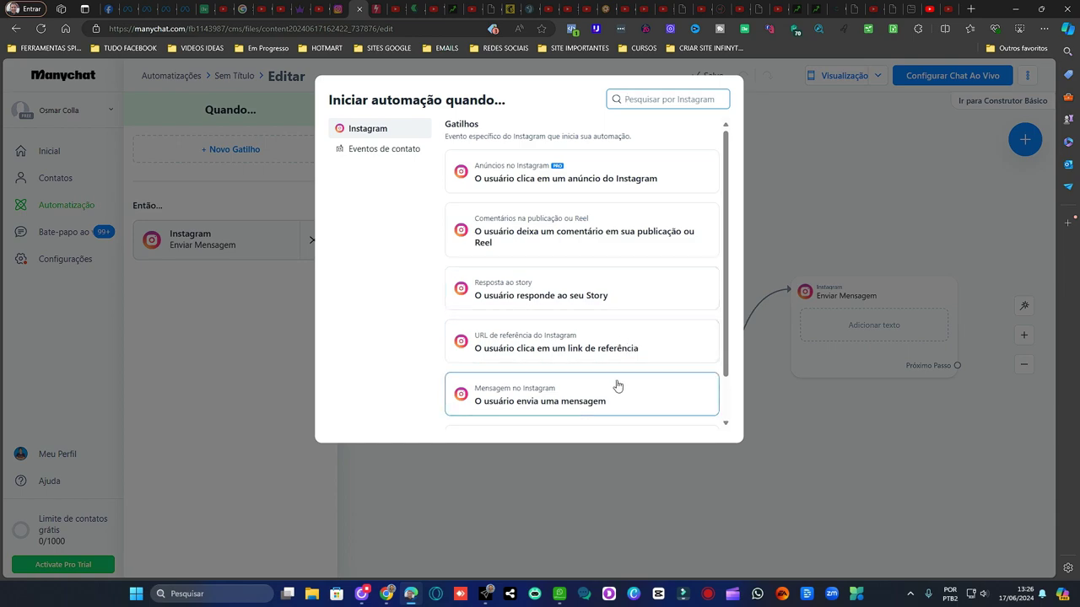
{"action": "scroll", "coordinate": [617, 381], "scroll_direction": "down", "scroll_amount": 1}
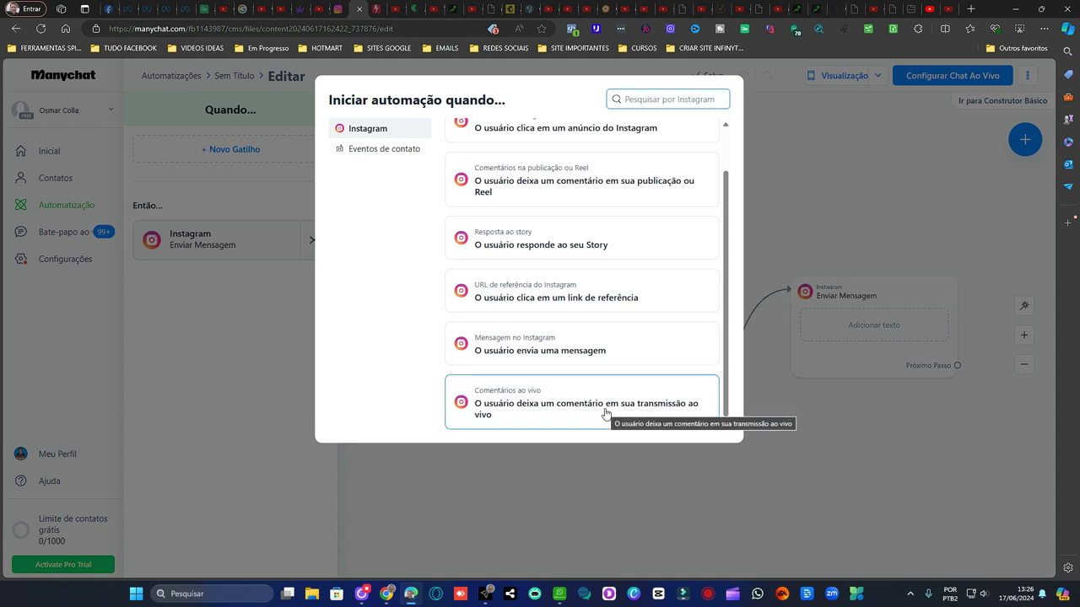
{"action": "scroll", "coordinate": [630, 396], "scroll_direction": "up", "scroll_amount": 1}
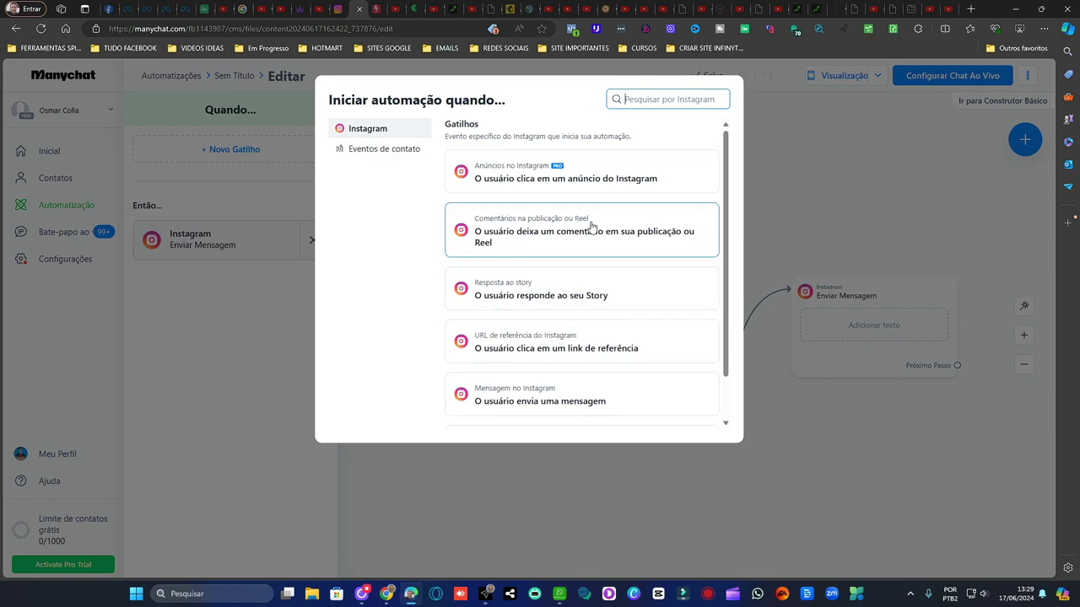
{"action": "left_click", "coordinate": [542, 237]}
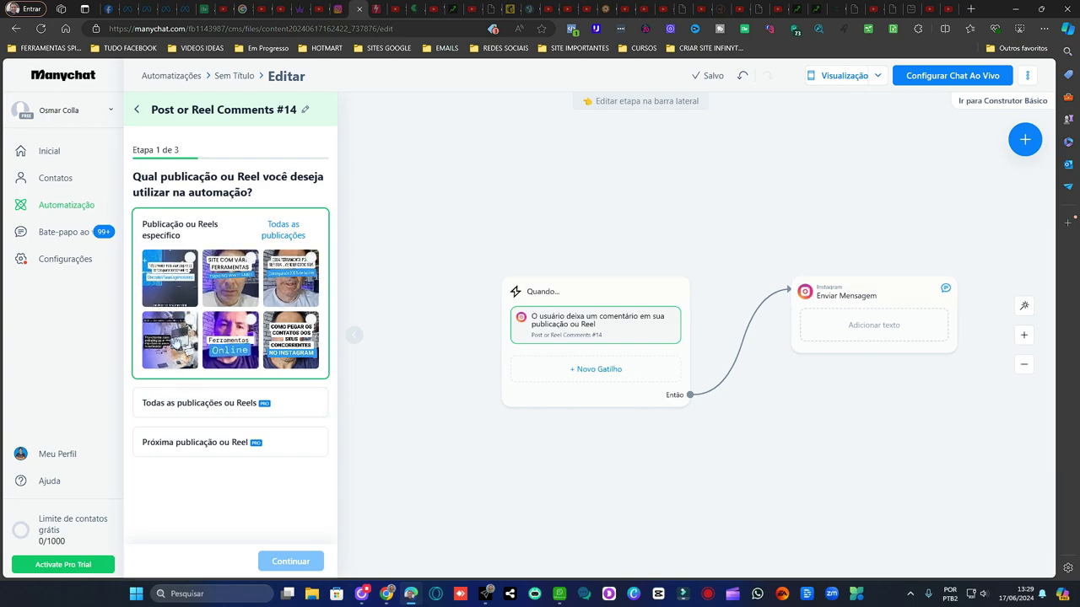
{"action": "left_click", "coordinate": [169, 361]}
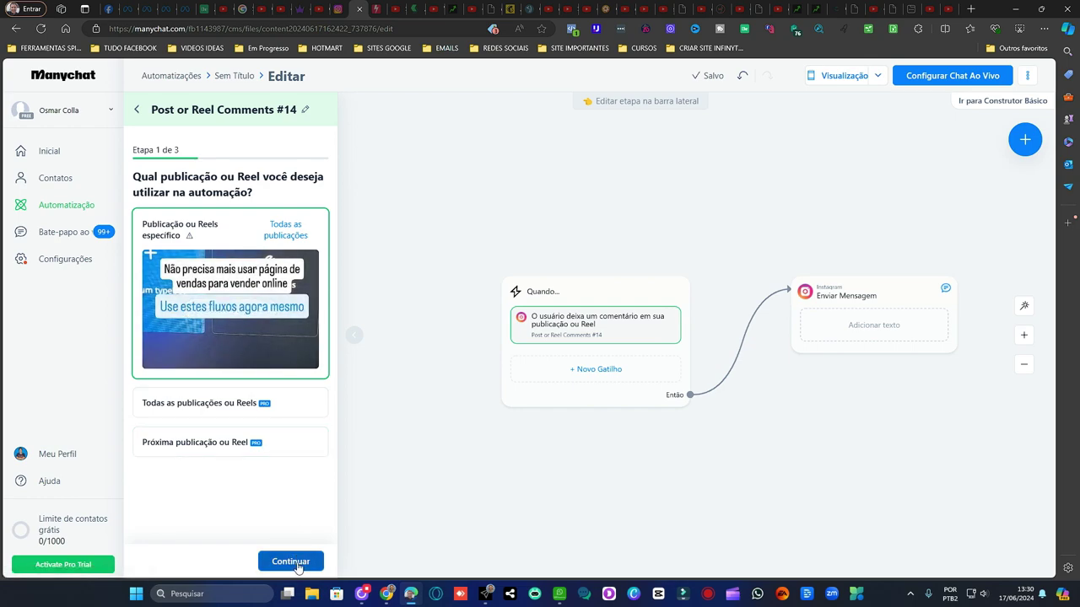
{"action": "left_click", "coordinate": [290, 562]}
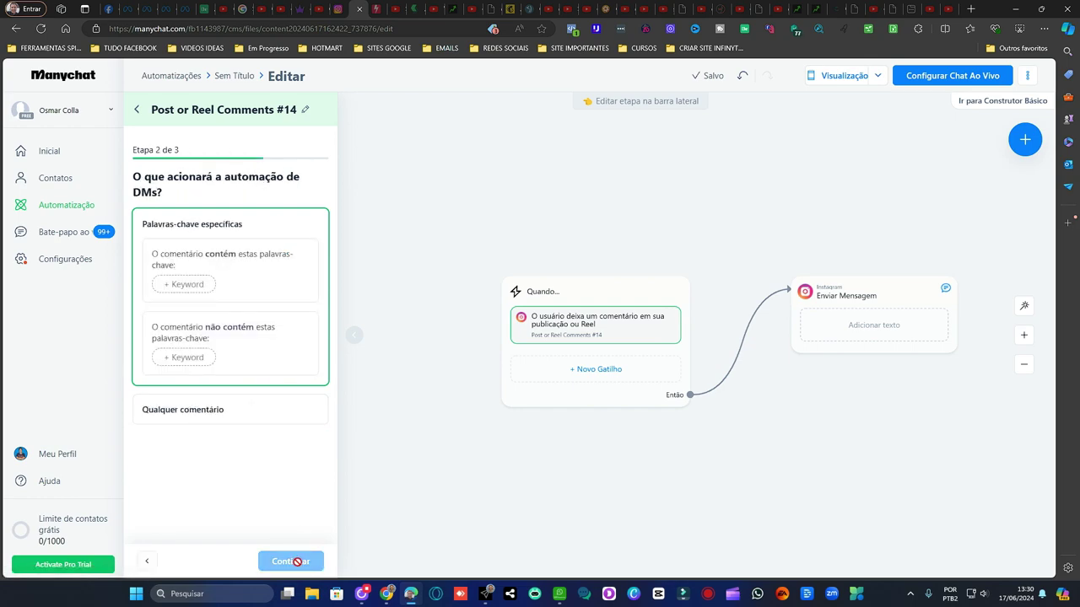
Add "eu quero", "Eu quero" and "QUERO QUERO" as keywords the comment must contain
{"action": "left_click", "coordinate": [187, 287]}
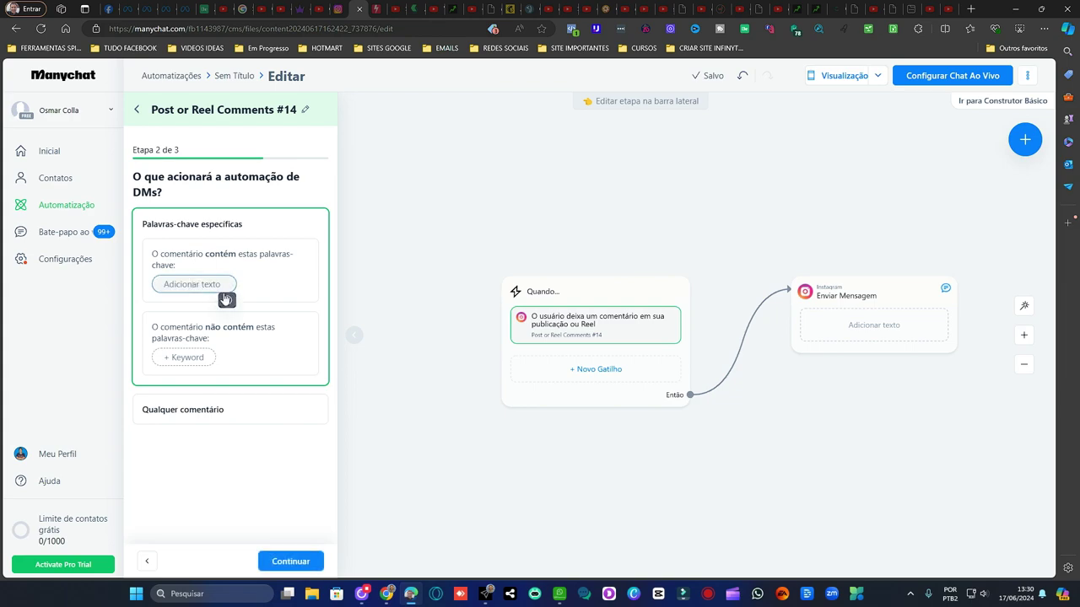
{"action": "type", "text": "eu quero"}
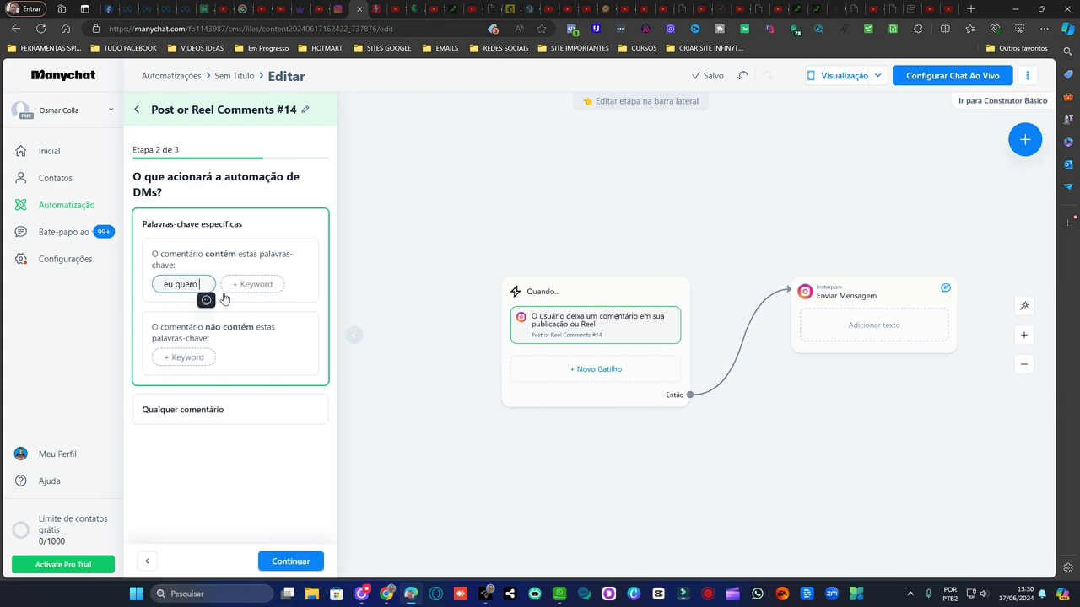
{"action": "left_click", "coordinate": [261, 291]}
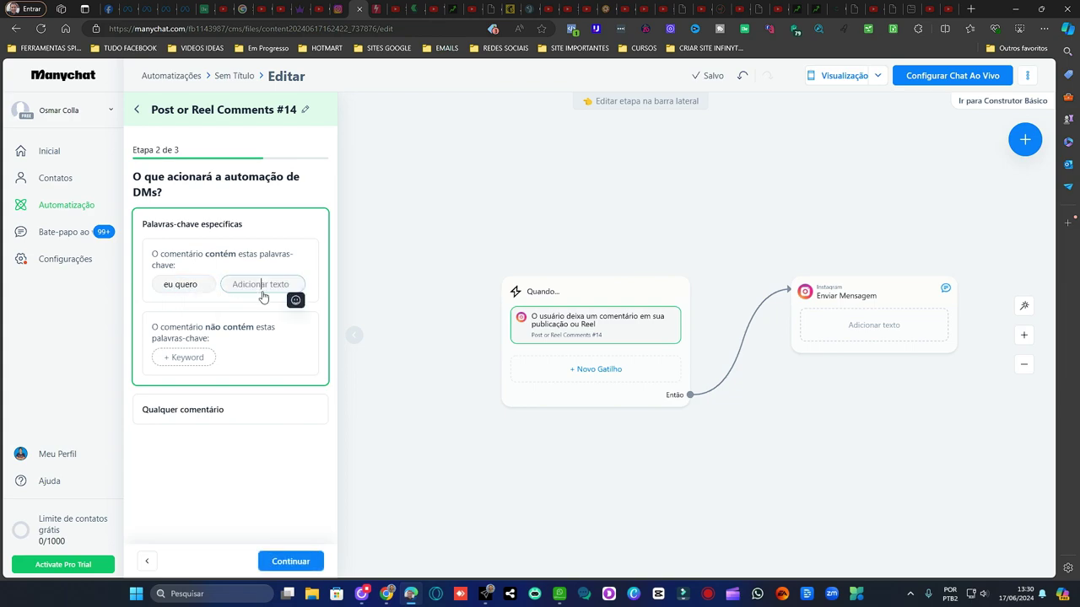
{"action": "type", "text": "Eu quero"}
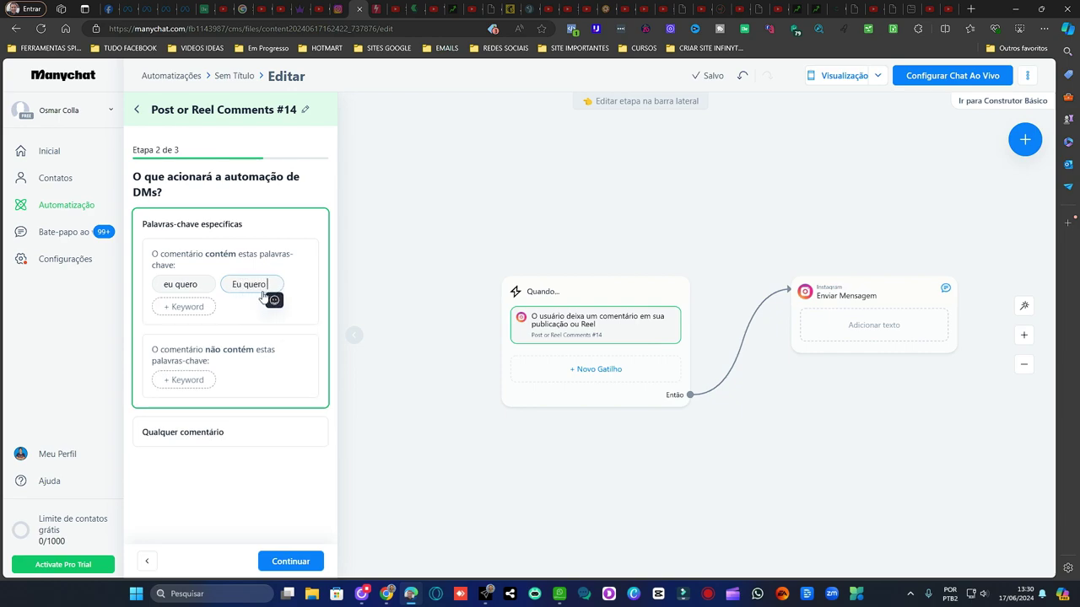
{"action": "left_click", "coordinate": [200, 306]}
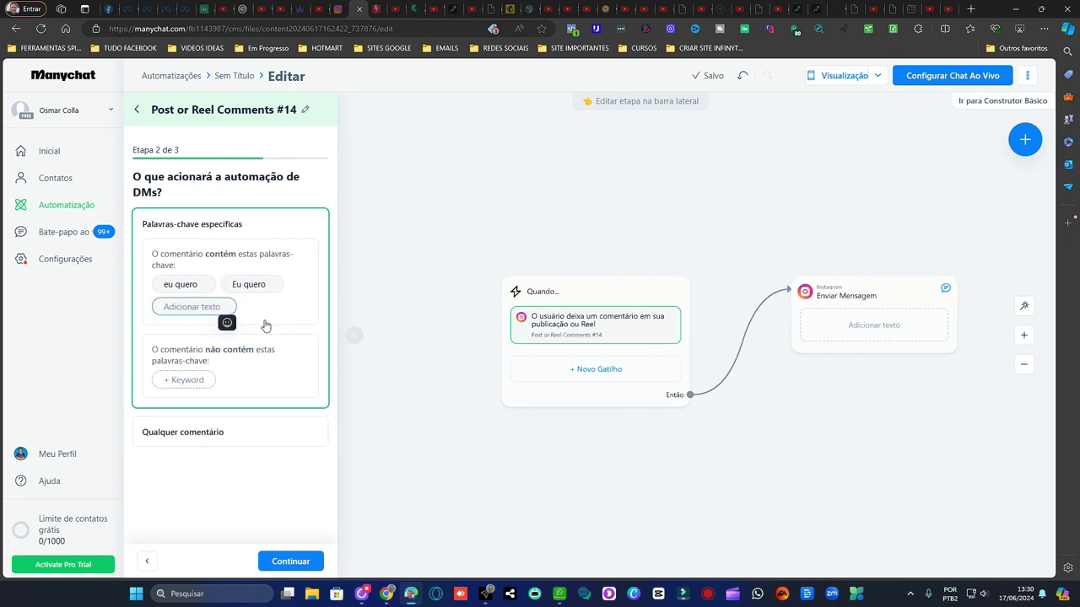
{"action": "type", "text": "QUERO QUERO"}
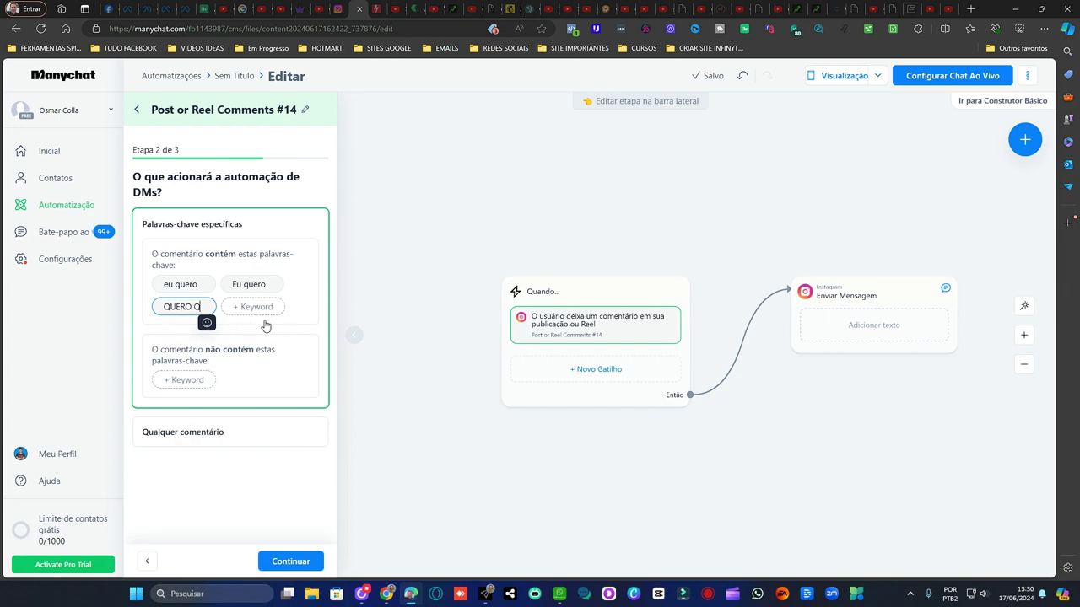
Enter "QUERO QUER" and "Eu quero" as keywords the comment must not contain, and continue to the public reply settings
{"action": "left_click", "coordinate": [200, 381]}
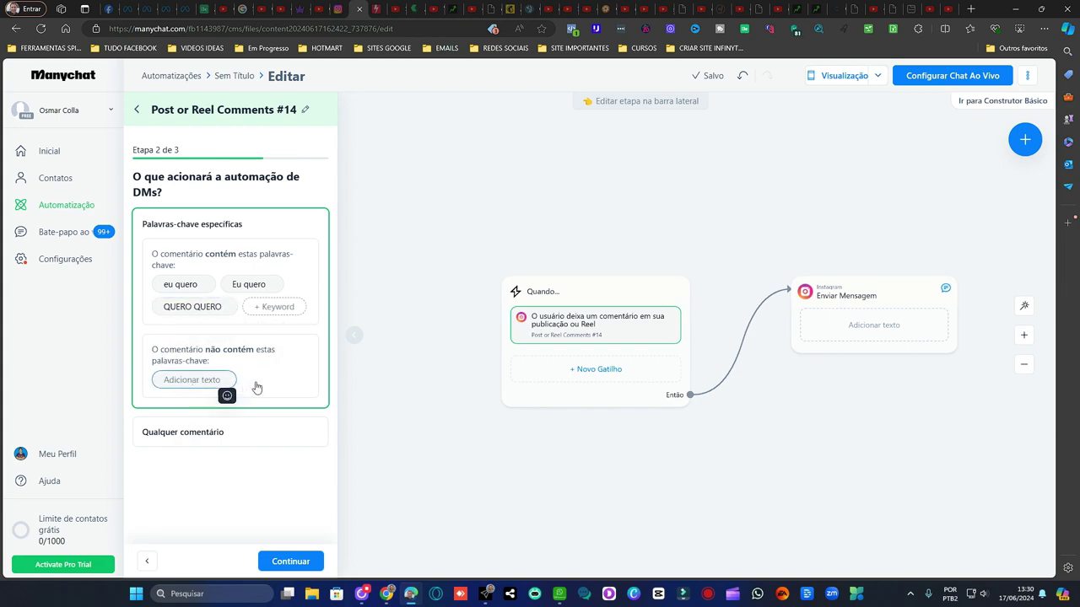
{"action": "type", "text": "QUERO Q"}
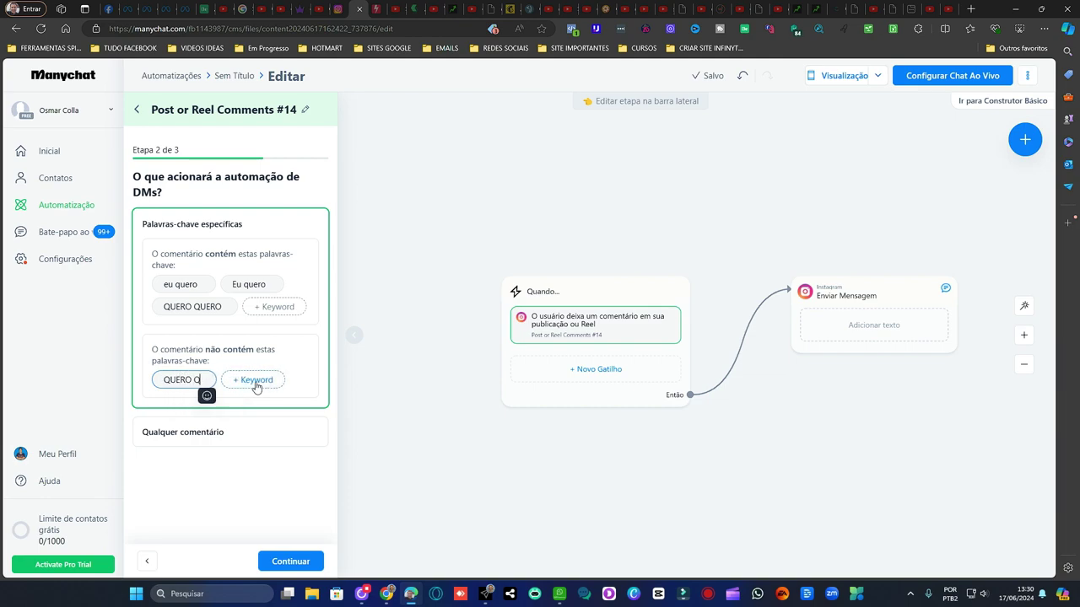
{"action": "type", "text": "UER"}
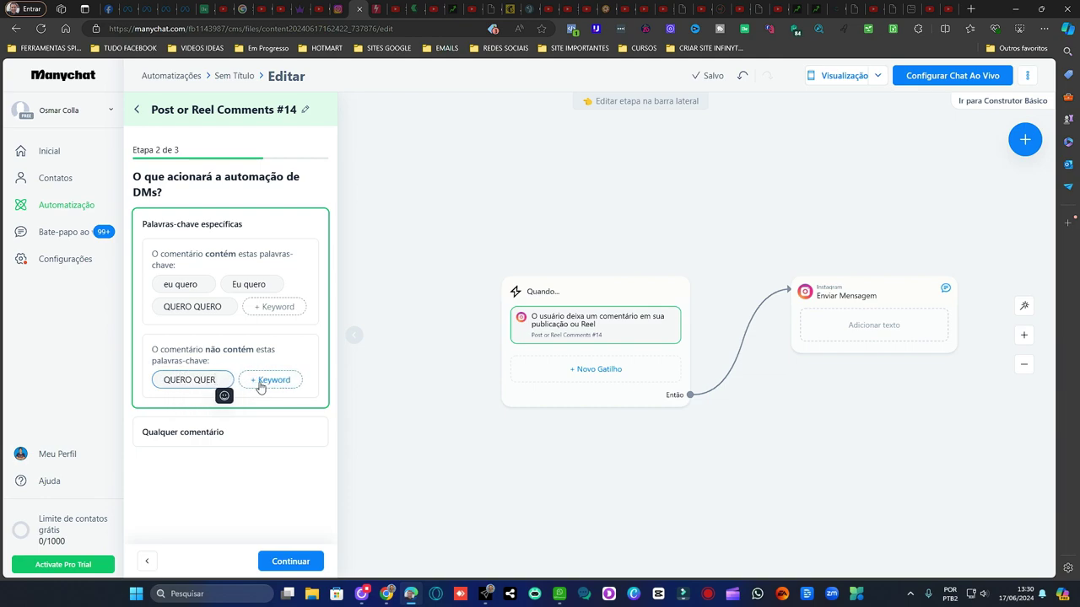
{"action": "left_click", "coordinate": [261, 385]}
{"action": "type", "text": "E"}
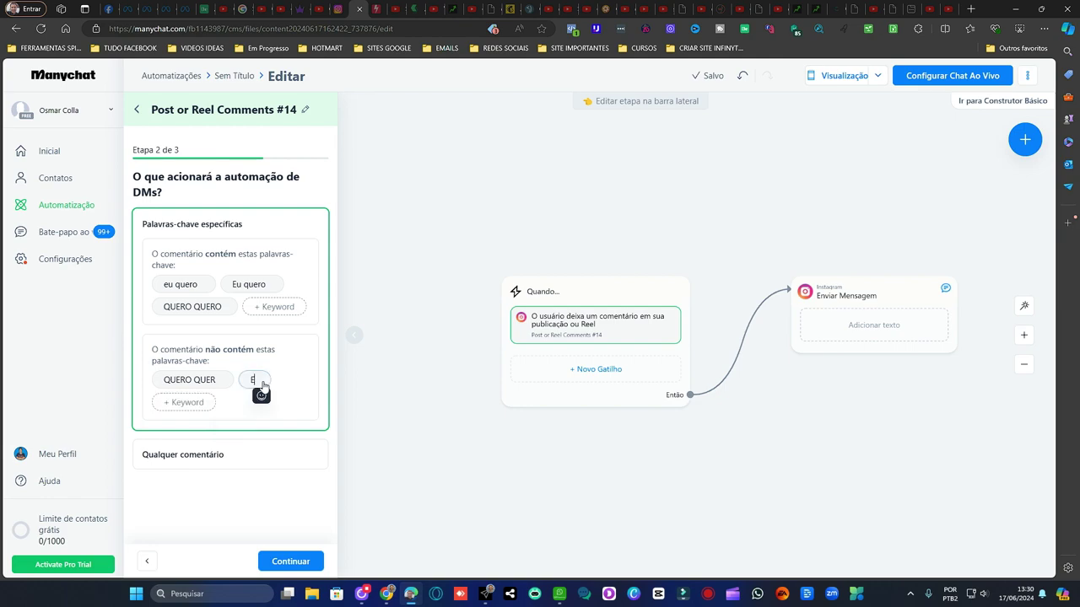
{"action": "type", "text": "u quero"}
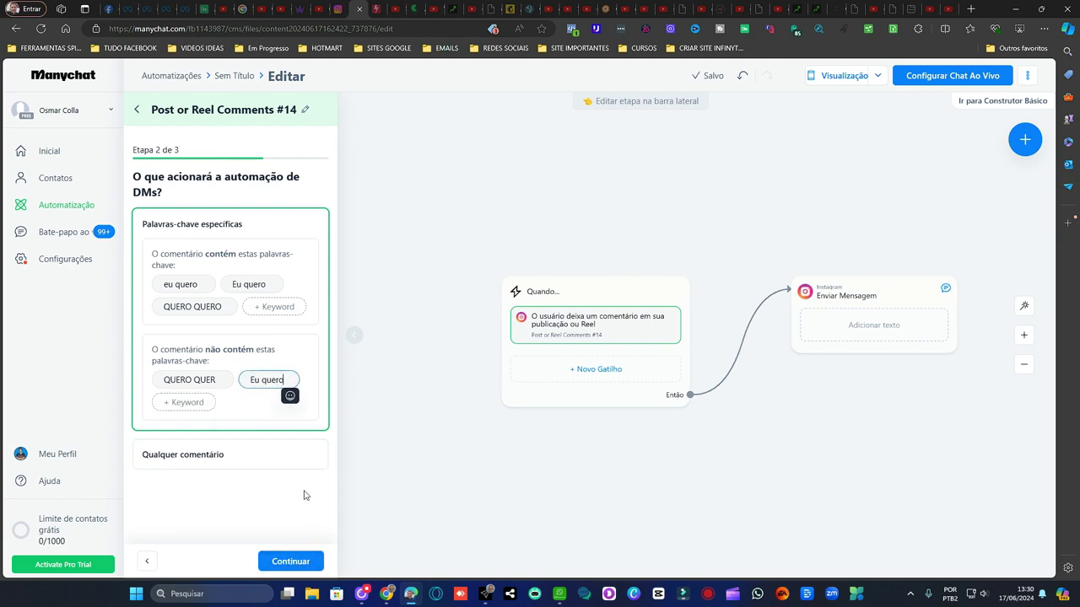
{"action": "left_click", "coordinate": [298, 560]}
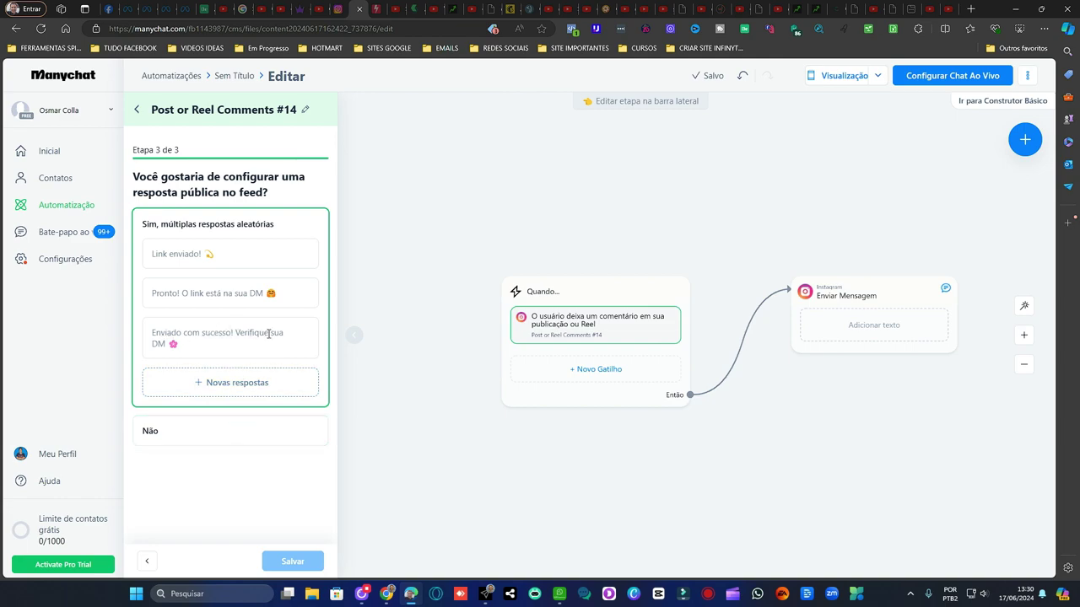
Add a new random public reply reading "Link enviado com sucesso , verifique seu DM"
{"action": "left_click", "coordinate": [153, 333]}
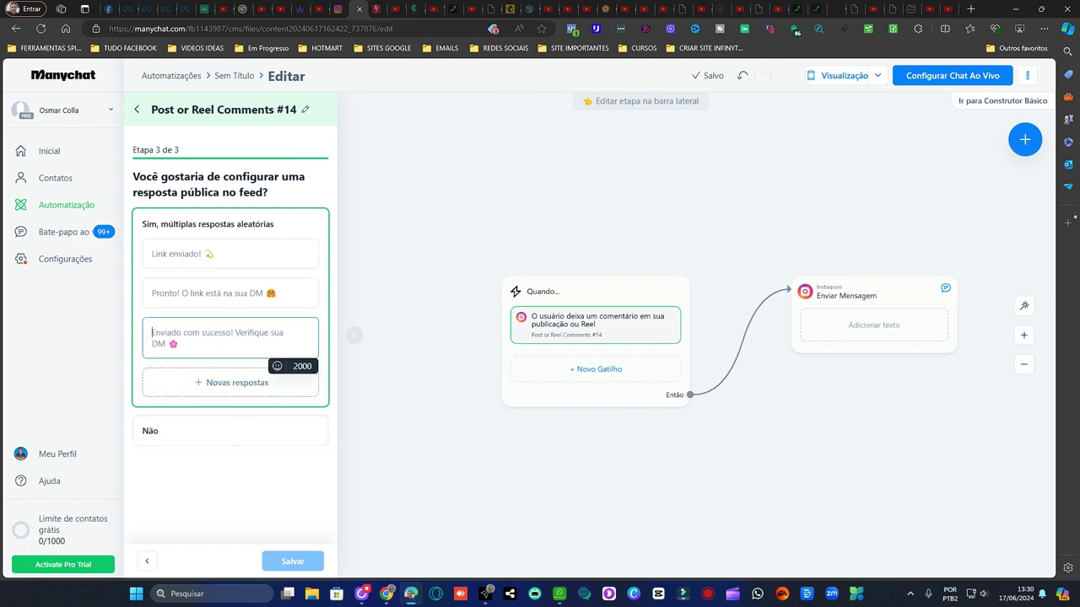
{"action": "left_click", "coordinate": [234, 382]}
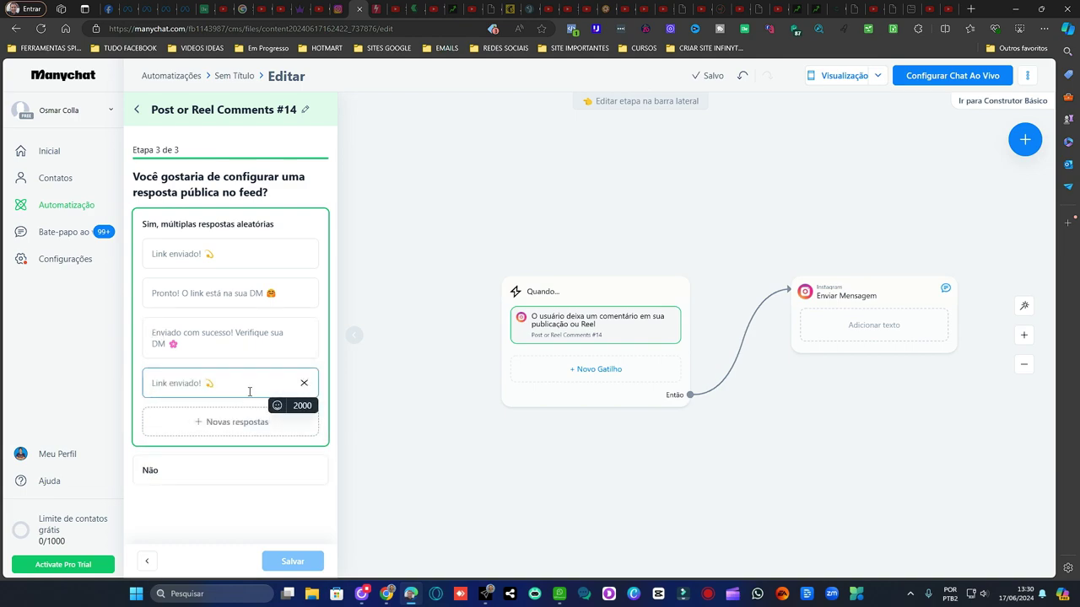
{"action": "type", "text": "Link envia"}
{"action": "type", "text": "do com su"}
{"action": "type", "text": "cesso, ver"}
{"action": "type", "text": "ifique seu "}
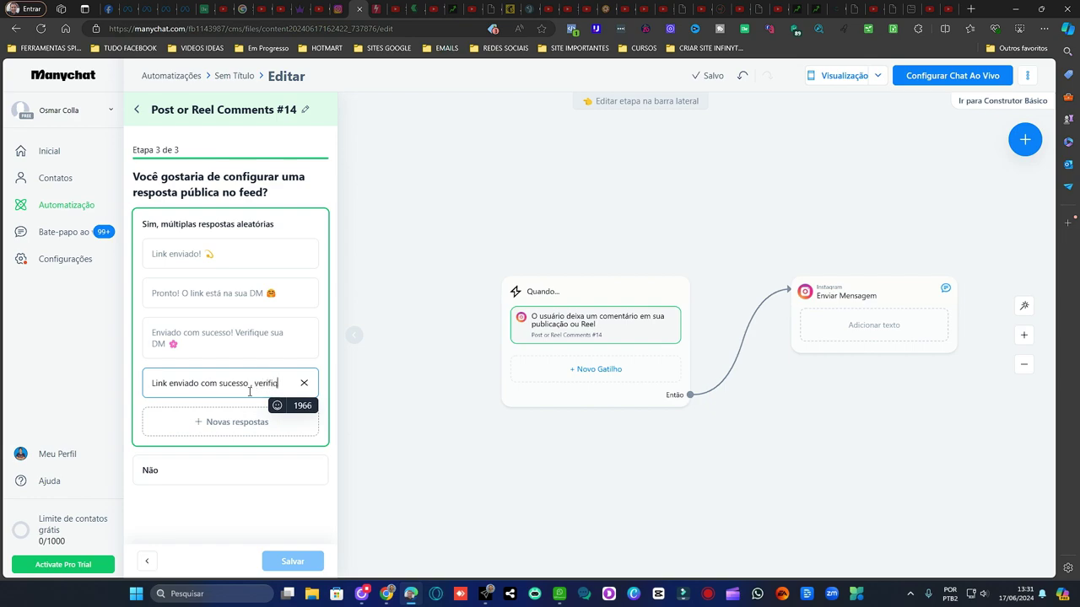
{"action": "type", "text": "DM"}
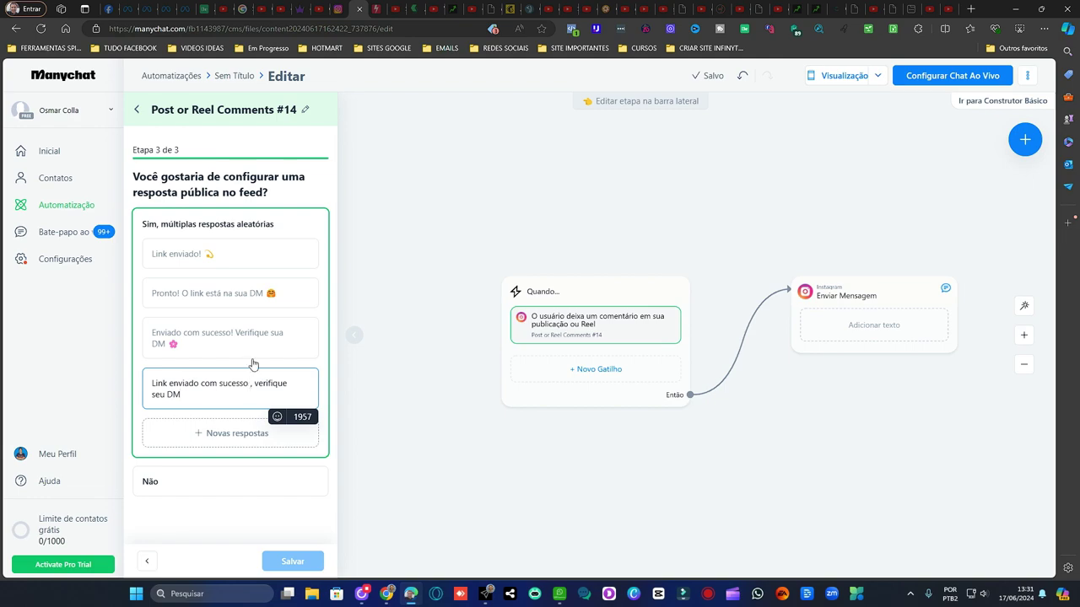
Add another public reply reading "Acabei de lhe enviar o link , veja sem sua DM"
{"action": "left_click", "coordinate": [231, 433]}
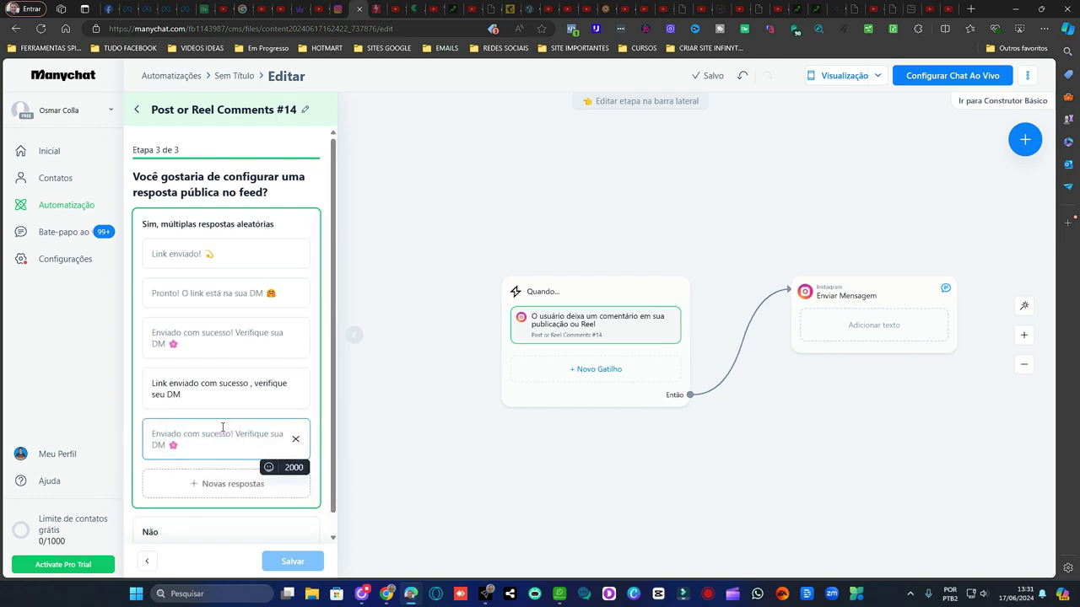
{"action": "type", "text": "Acade"}
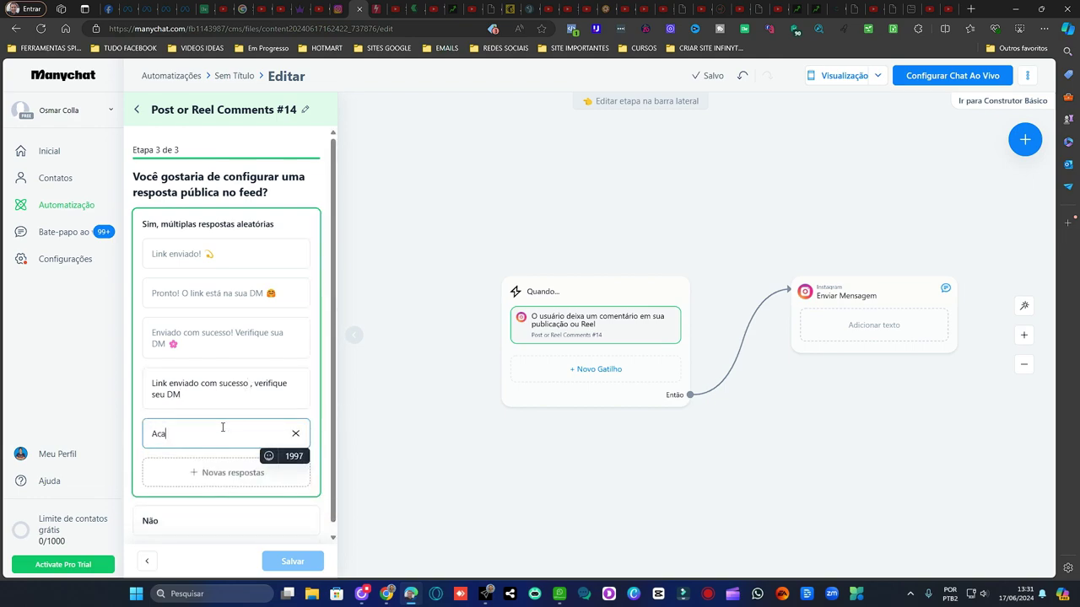
{"action": "key", "text": "BackSpace"}
{"action": "key", "text": "BackSpace"}
{"action": "key", "text": "BackSpace"}
{"action": "type", "text": "bi"}
{"action": "key", "text": "BackSpace"}
{"action": "type", "text": "ei de lhe enviar o link , veja sem sua "}
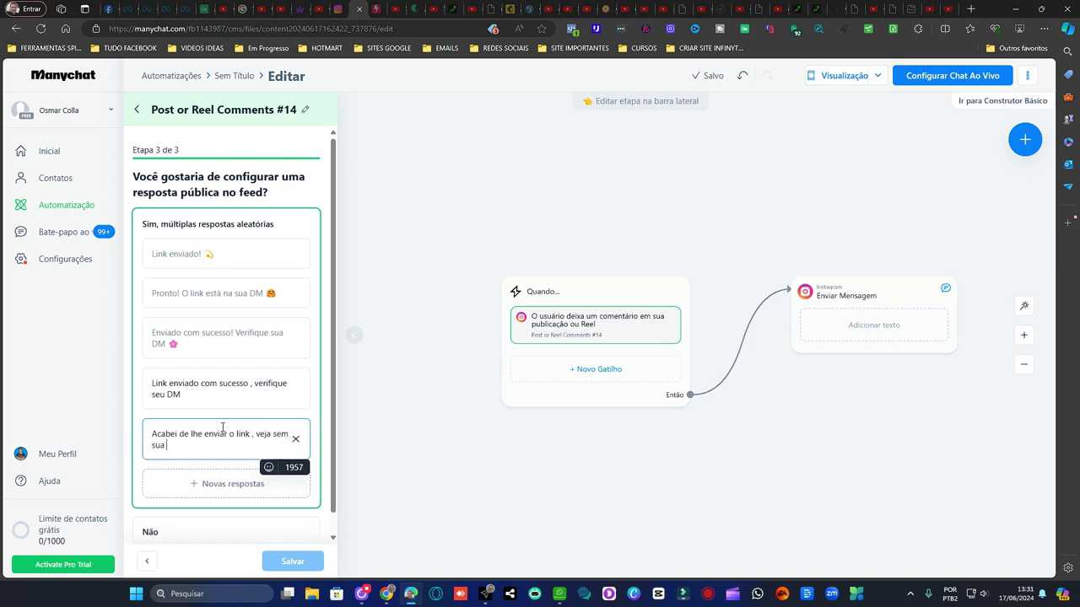
{"action": "type", "text": "dm"}
{"action": "key", "text": "BackSpace"}
{"action": "key", "text": "BackSpace"}
{"action": "key", "text": "BackSpace"}
{"action": "type", "text": "Dm"}
{"action": "key", "text": "BackSpace"}
{"action": "type", "text": "M"}
Add a public reply reading "Link enviado com sucesso, aproveite e já siga" and save the comment trigger
{"action": "left_click", "coordinate": [218, 484]}
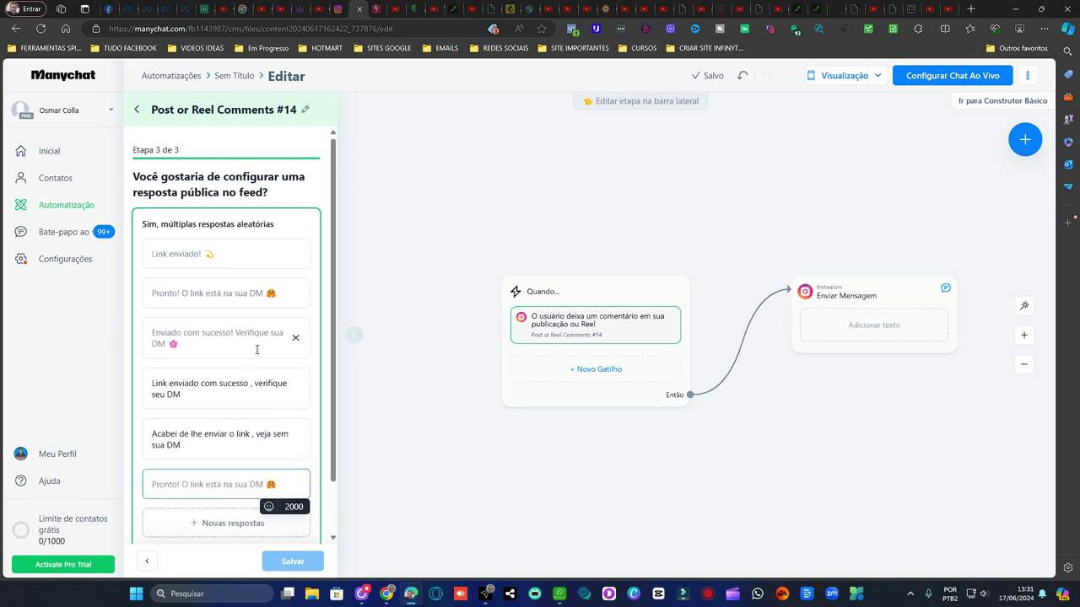
{"action": "type", "text": "Link env"}
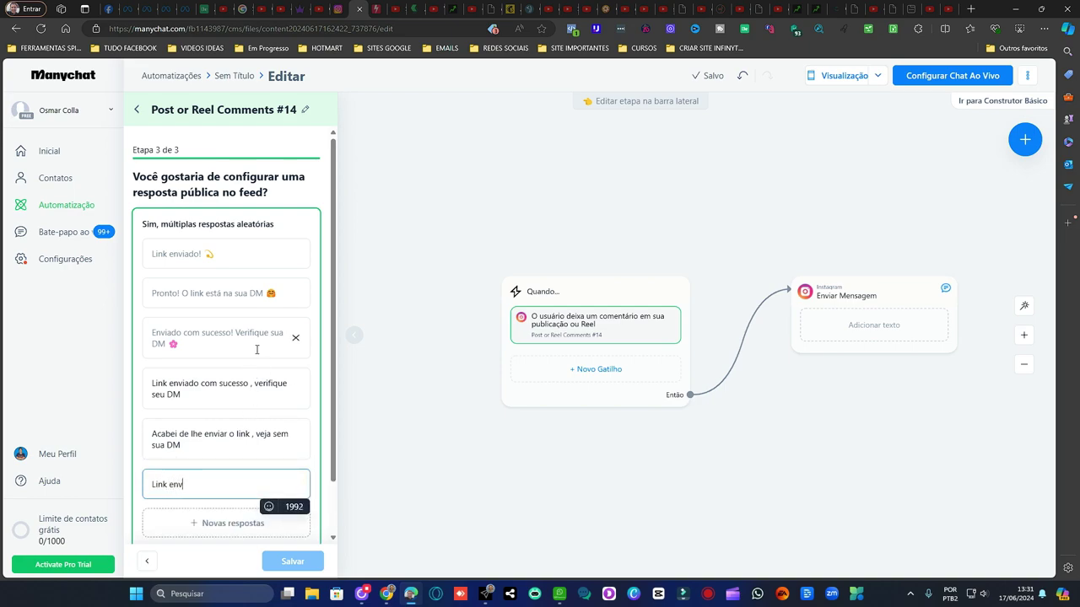
{"action": "type", "text": "iado com sucesso , bom proveite"}
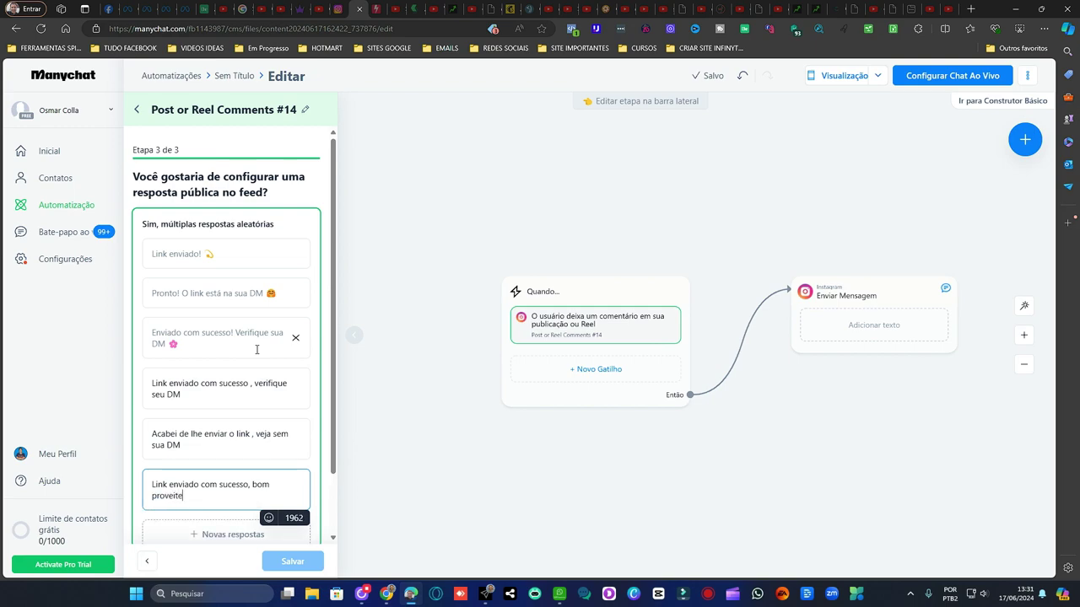
{"action": "key", "text": "BackSpace"}
{"action": "key", "text": "BackSpace"}
{"action": "key", "text": "BackSpace"}
{"action": "key", "text": "BackSpace"}
{"action": "key", "text": "BackSpace"}
{"action": "key", "text": "BackSpace"}
{"action": "key", "text": "BackSpace"}
{"action": "key", "text": "BackSpace"}
{"action": "key", "text": "BackSpace"}
{"action": "key", "text": "BackSpace"}
{"action": "key", "text": "BackSpace"}
{"action": "key", "text": "BackSpace"}
{"action": "key", "text": "BackSpace"}
{"action": "type", "text": "a"}
{"action": "key", "text": "BackSpace"}
{"action": "type", "text": "aproveite"}
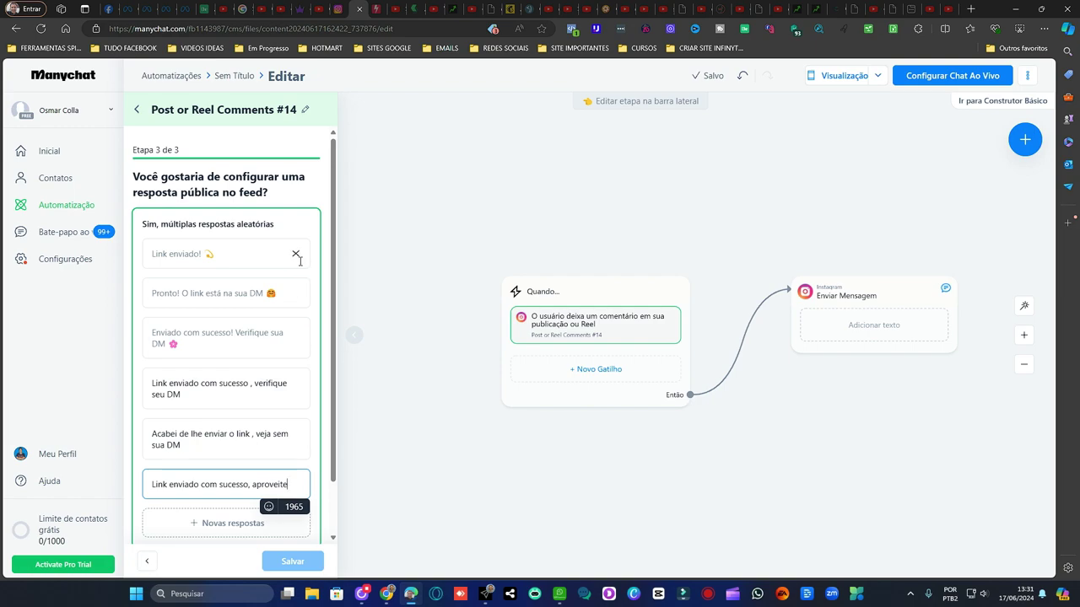
{"action": "type", "text": " e j"}
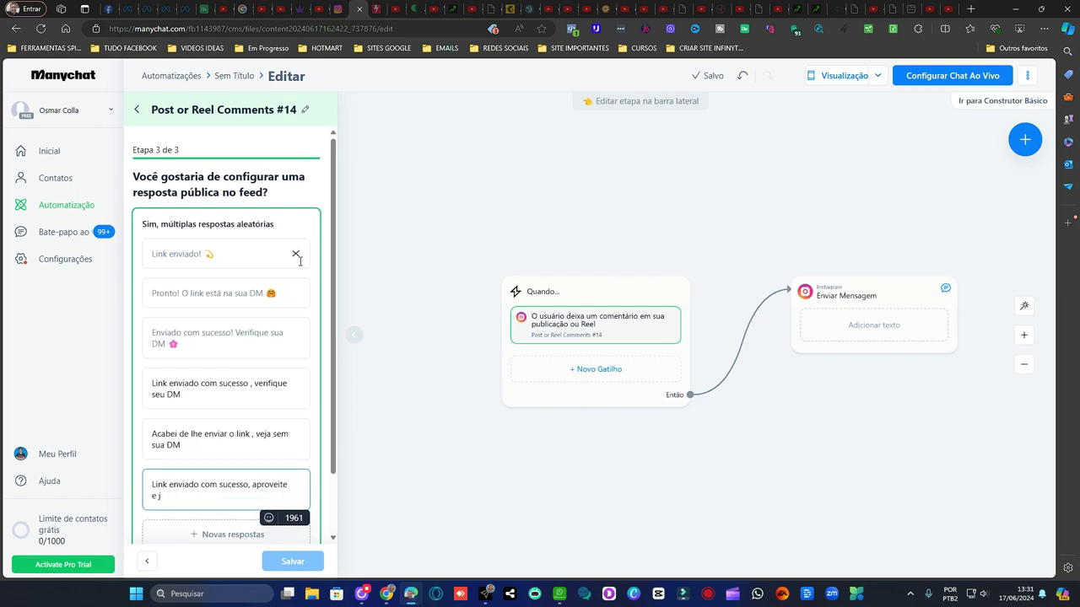
{"action": "type", "text": "á siga"}
{"action": "scroll", "coordinate": [228, 380], "scroll_direction": "down", "scroll_amount": 1}
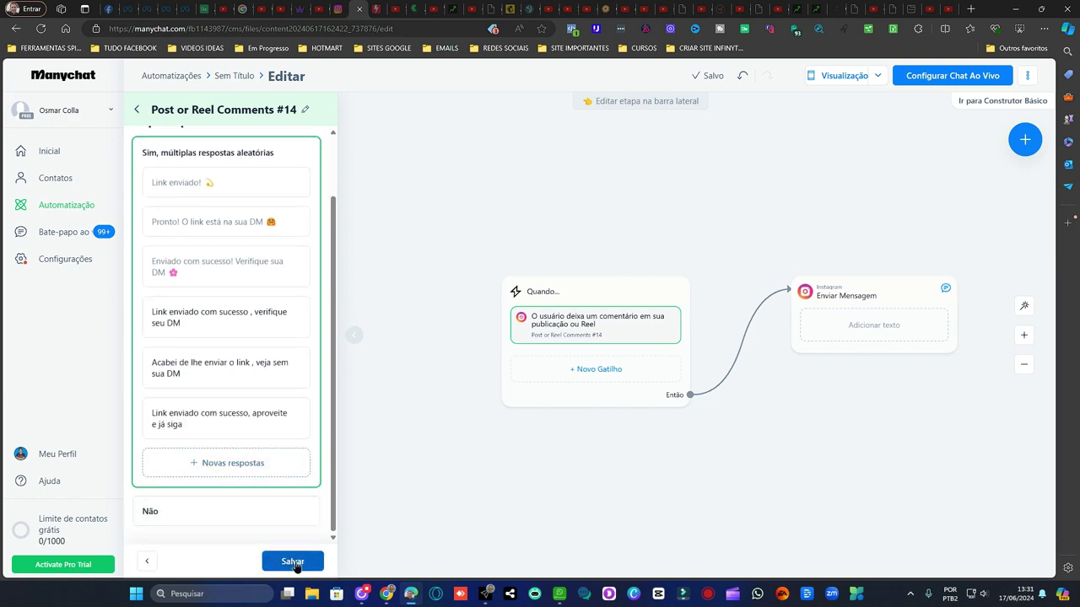
{"action": "left_click", "coordinate": [292, 564]}
{"action": "scroll", "coordinate": [275, 383], "scroll_direction": "down", "scroll_amount": 3}
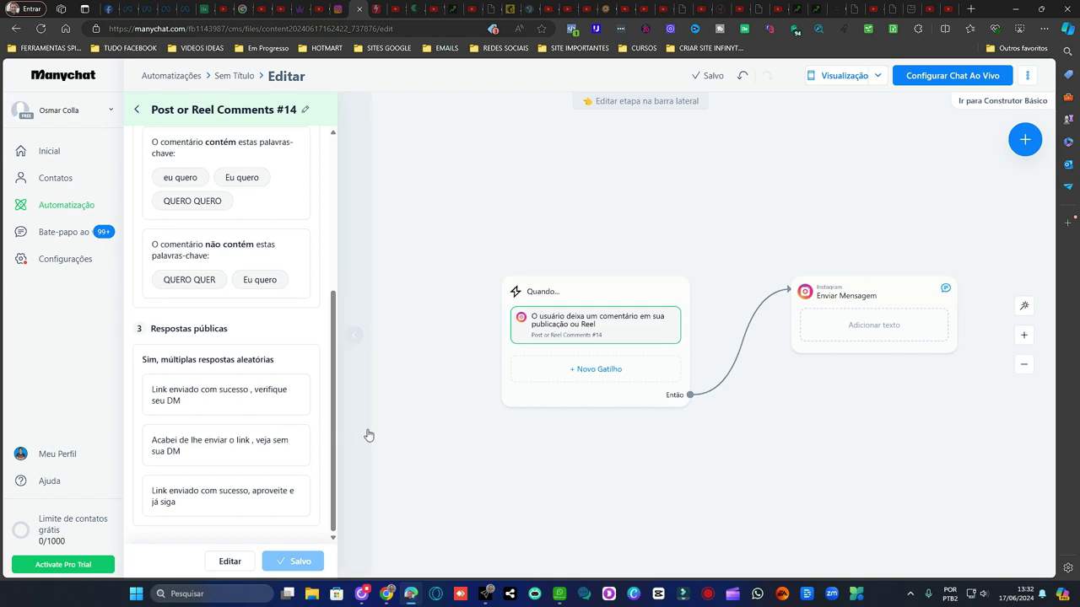
Write "Aqui está o seu conteúdo, espero que goste." as the text of the Instagram message sent in response to the comment
{"action": "left_click", "coordinate": [872, 316]}
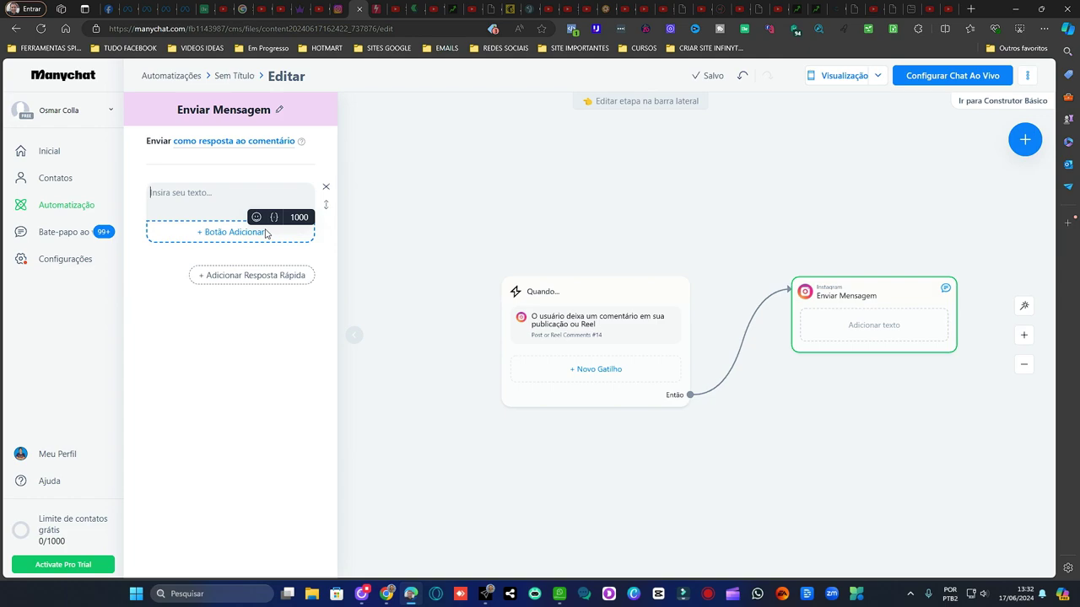
{"action": "type", "text": "Aque"}
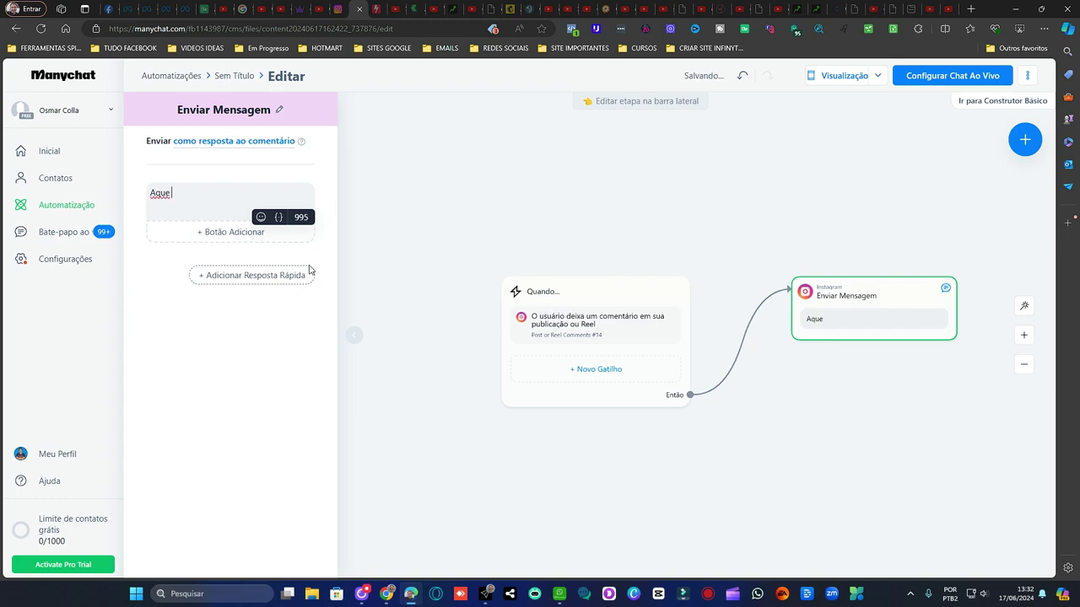
{"action": "key", "text": "BackSpace"}
{"action": "type", "text": "i"}
{"action": "type", "text": " esta"}
{"action": "type", "text": "á o seu conte"}
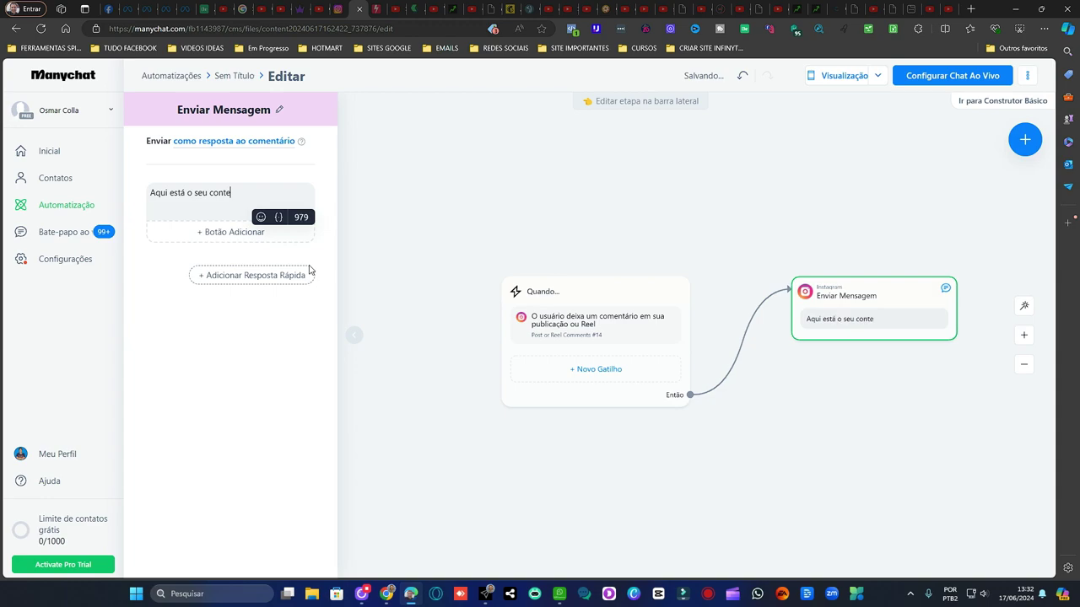
{"action": "type", "text": "ed"}
{"action": "type", "text": "úd"}
{"action": "type", "text": "úd"}
{"action": "type", "text": "o, espetro"}
{"action": "key", "text": "BackSpace"}
{"action": "key", "text": "BackSpace"}
{"action": "key", "text": "BackSpace"}
{"action": "key", "text": "BackSpace"}
{"action": "type", "text": "ero que goste "}
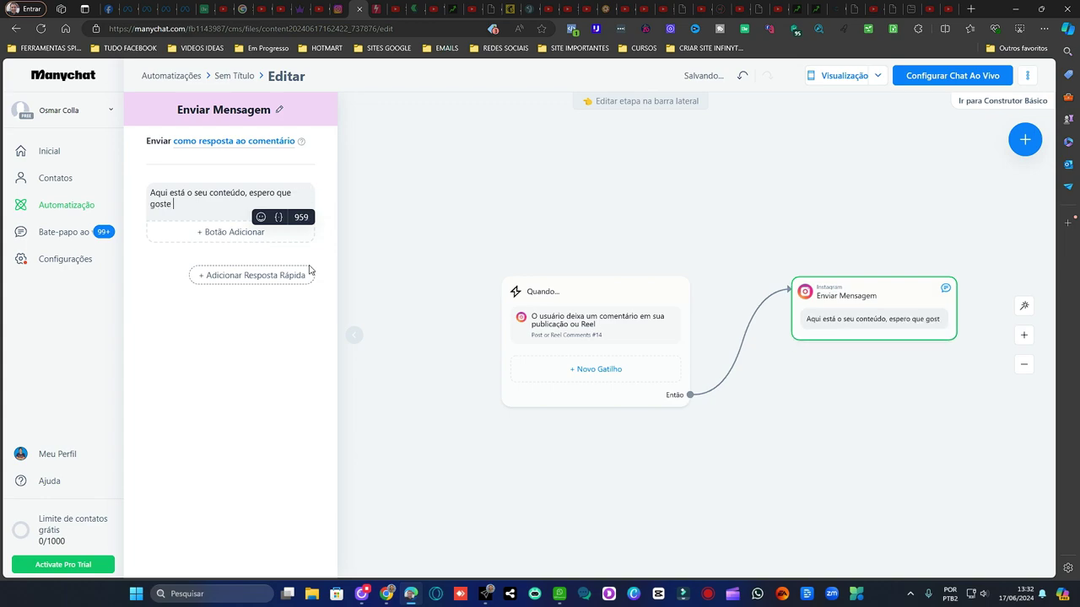
{"action": "type", "text": ", e j's"}
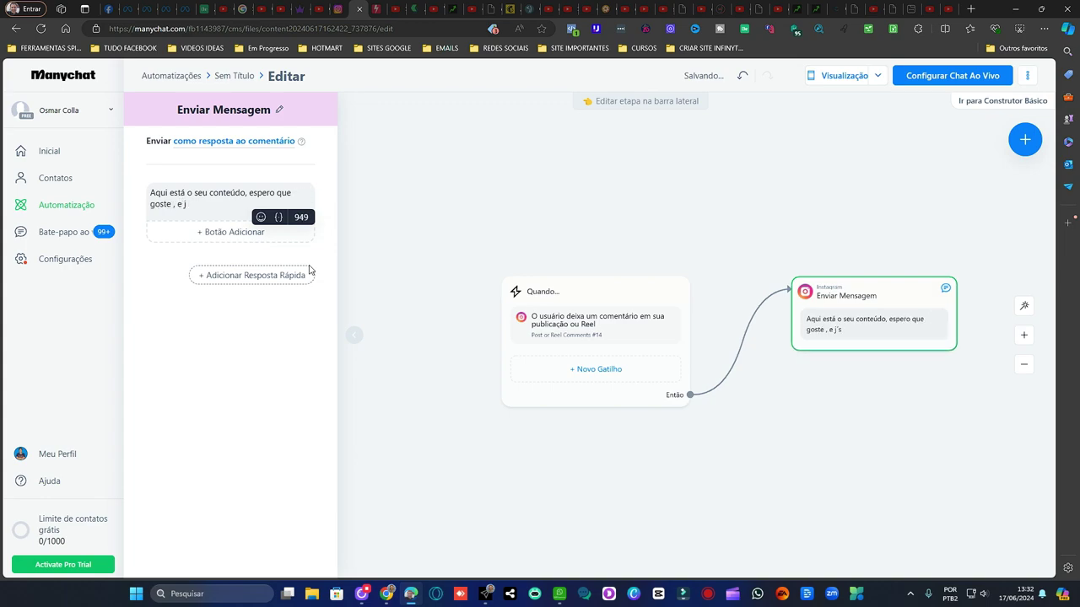
{"action": "key", "text": "BackSpace"}
{"action": "key", "text": "BackSpace"}
{"action": "type", "text": "á"}
{"action": "type", "text": " me"}
{"action": "key", "text": "BackSpace"}
{"action": "key", "text": "BackSpace"}
{"action": "type", "text": "."}
{"action": "left_click", "coordinate": [217, 205]}
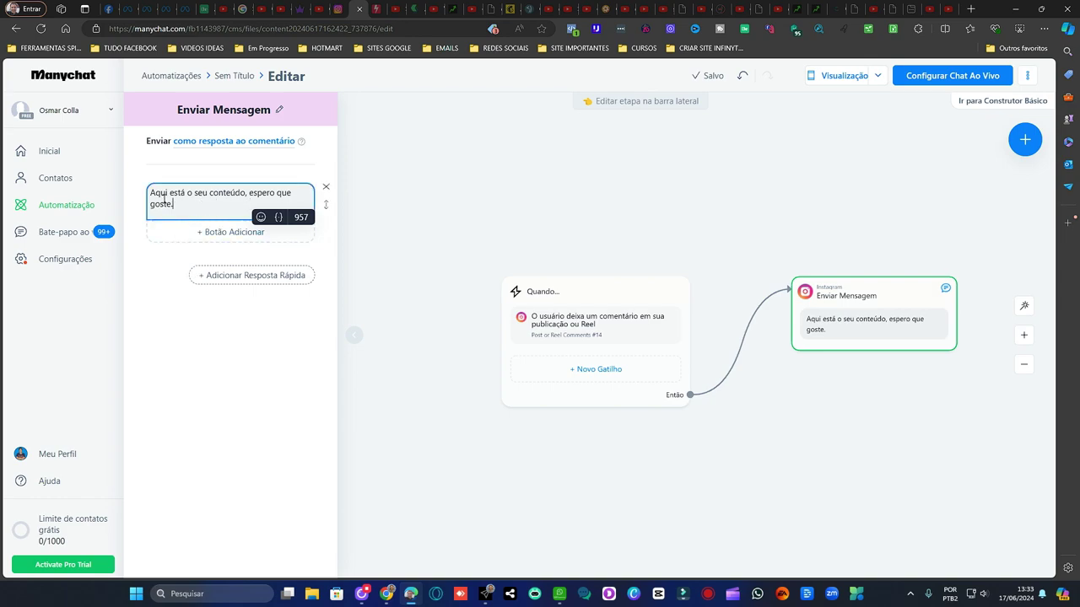
{"action": "left_click", "coordinate": [168, 318]}
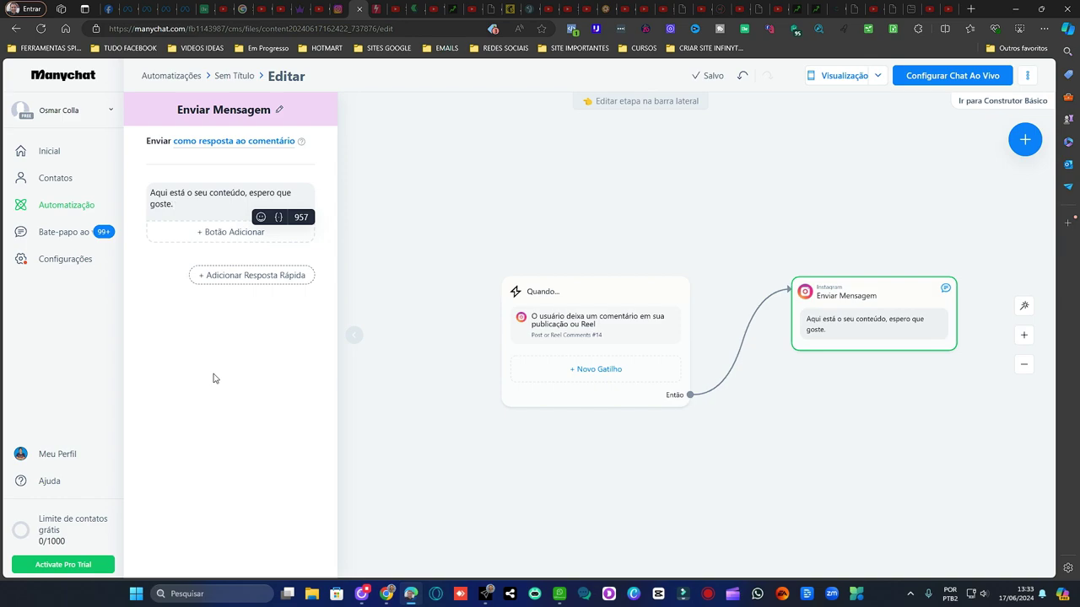
Add a button to the message that opens a website and title it "Clique aqui!"
{"action": "left_click", "coordinate": [229, 233]}
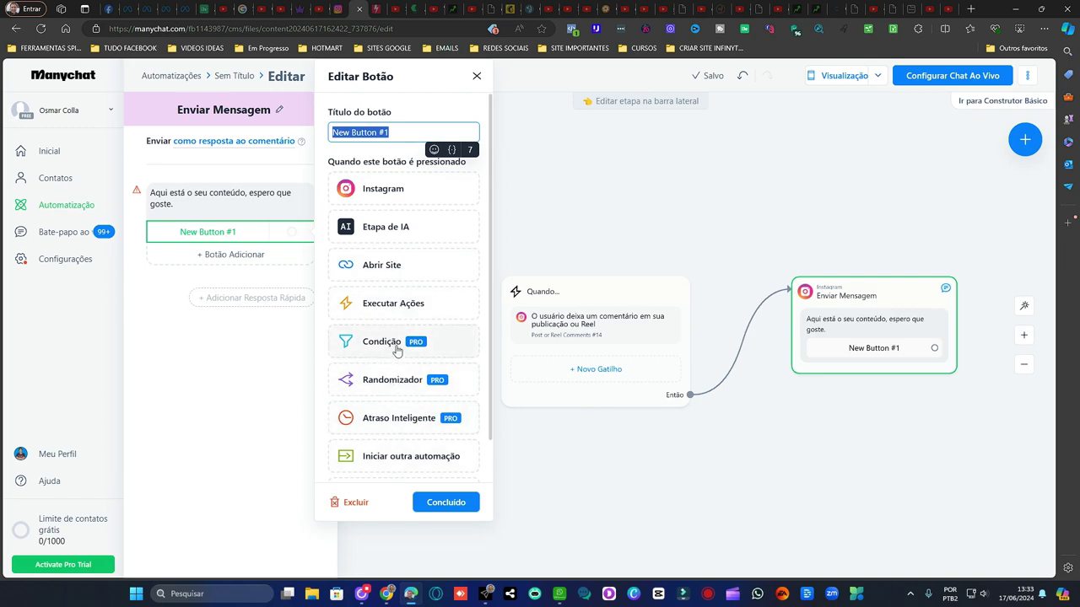
{"action": "left_click", "coordinate": [388, 268]}
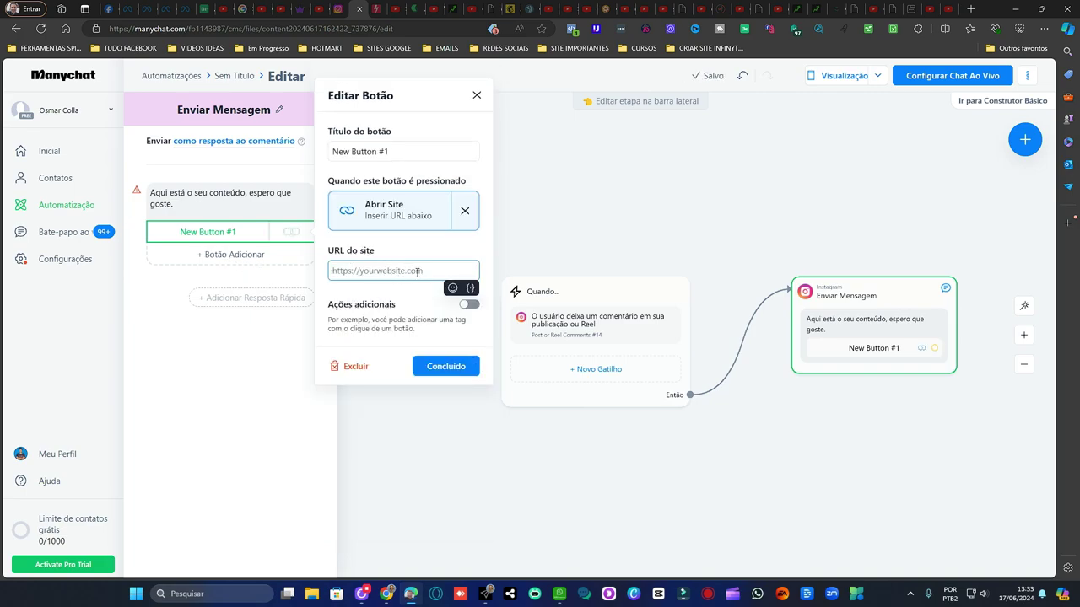
{"action": "left_click_drag", "start_coordinate": [394, 150], "coordinate": [309, 152]}
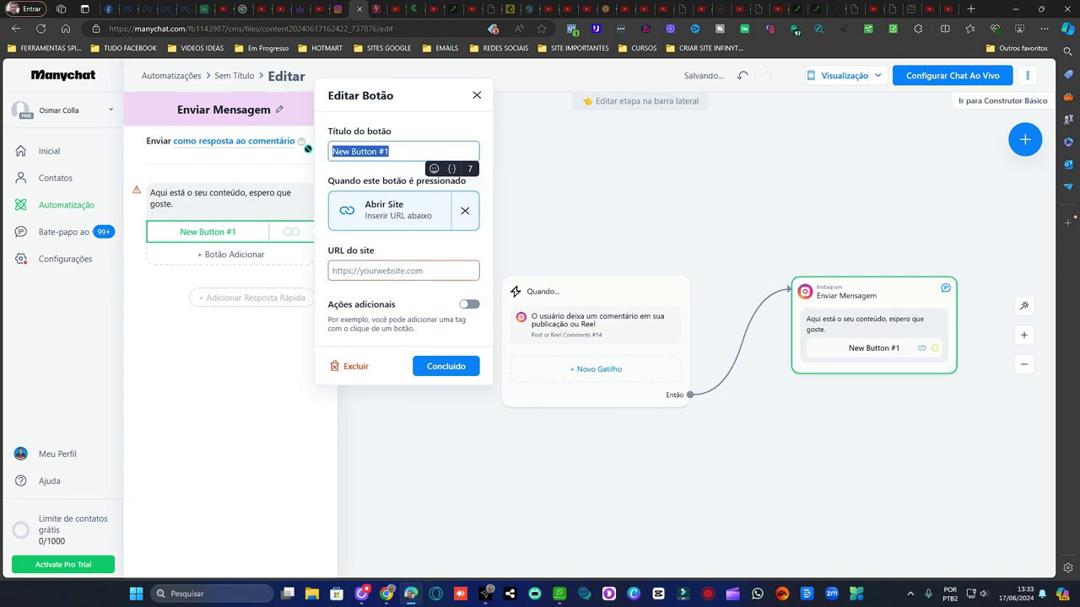
{"action": "type", "text": "Cluq"}
{"action": "key", "text": "BackSpace"}
{"action": "key", "text": "BackSpace"}
{"action": "key", "text": "BackSpace"}
{"action": "type", "text": "lique aqui!"}
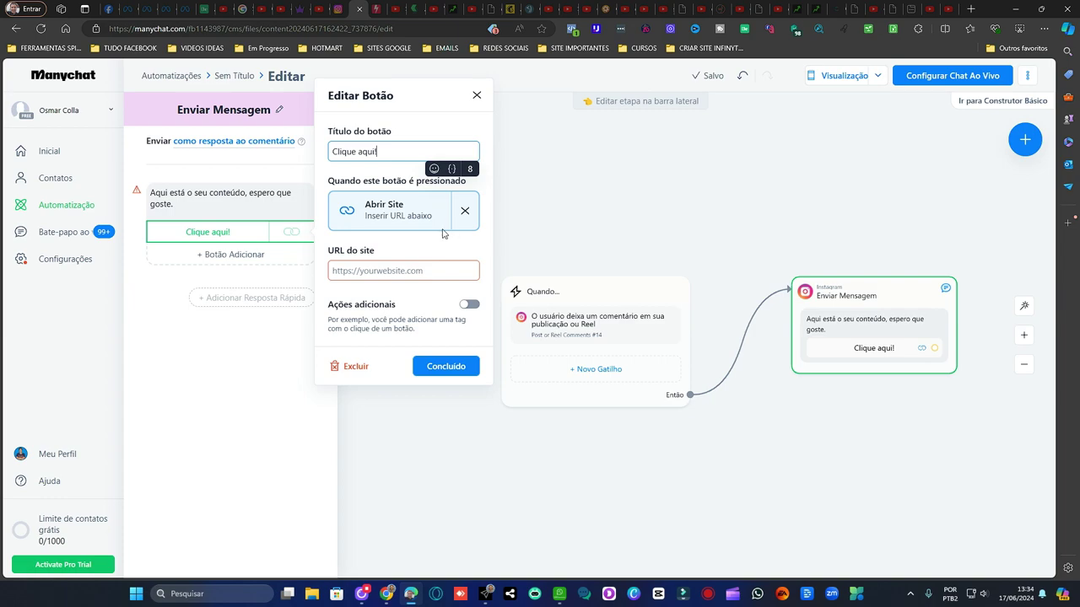
{"action": "left_click", "coordinate": [380, 269]}
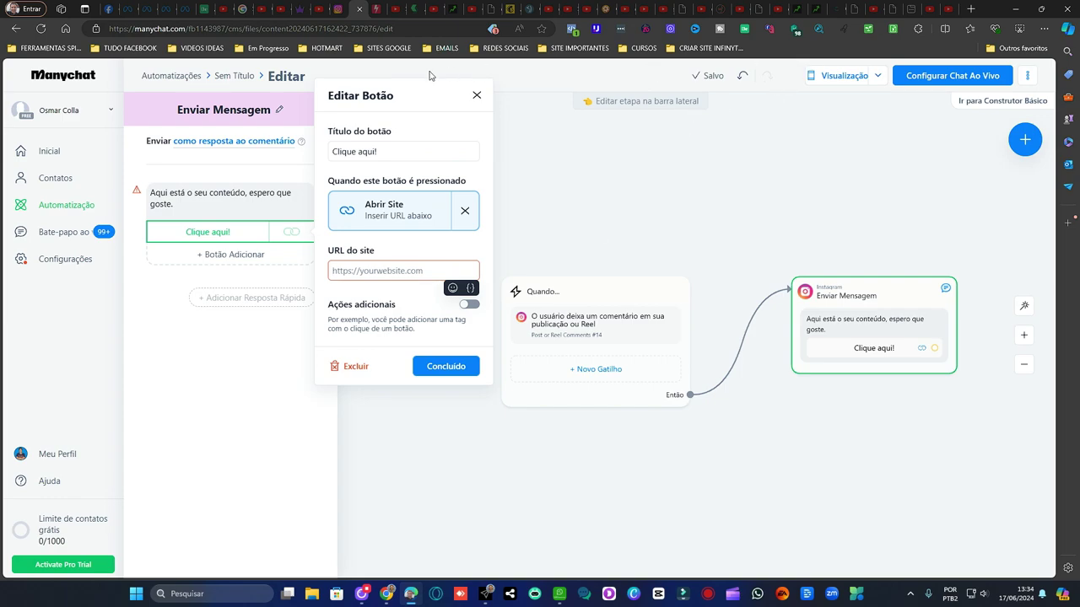
{"action": "left_click", "coordinate": [816, 10]}
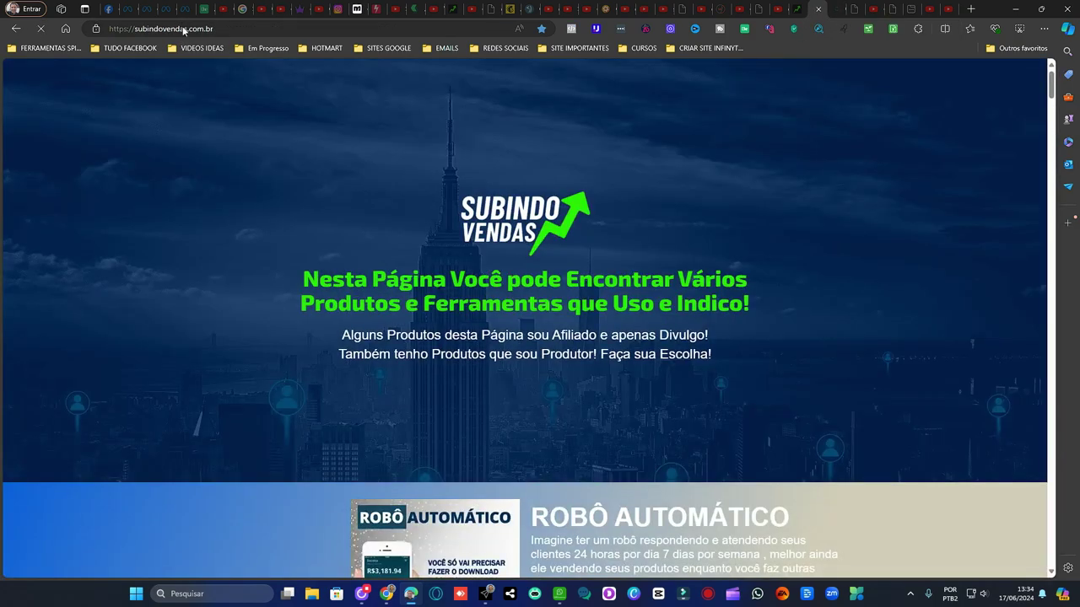
{"action": "left_click", "coordinate": [182, 29]}
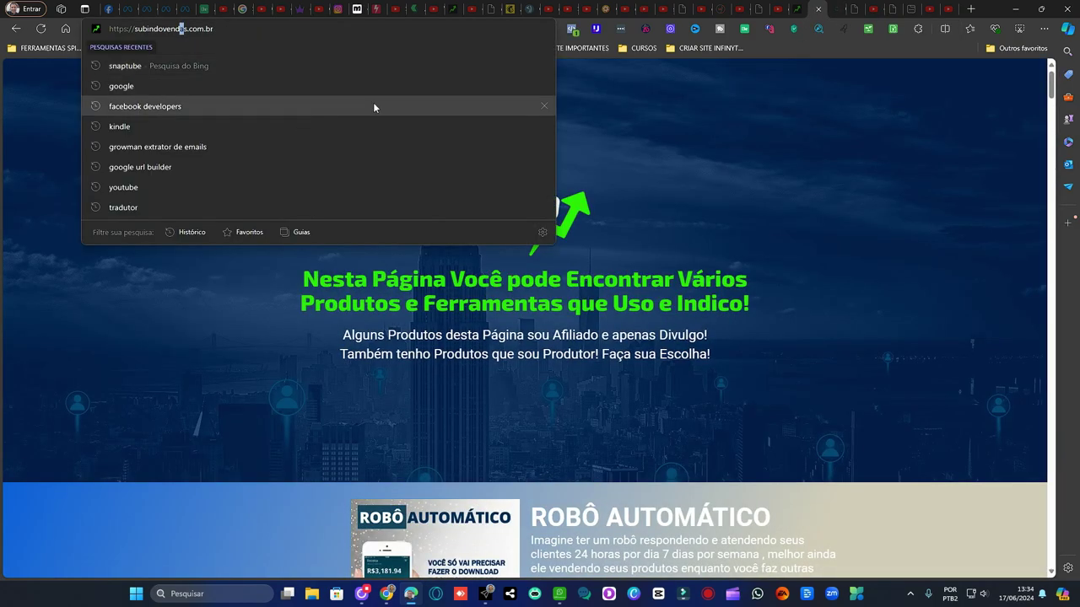
{"action": "left_click", "coordinate": [344, 9]}
{"action": "left_click", "coordinate": [374, 272]}
{"action": "type", "text": "a"}
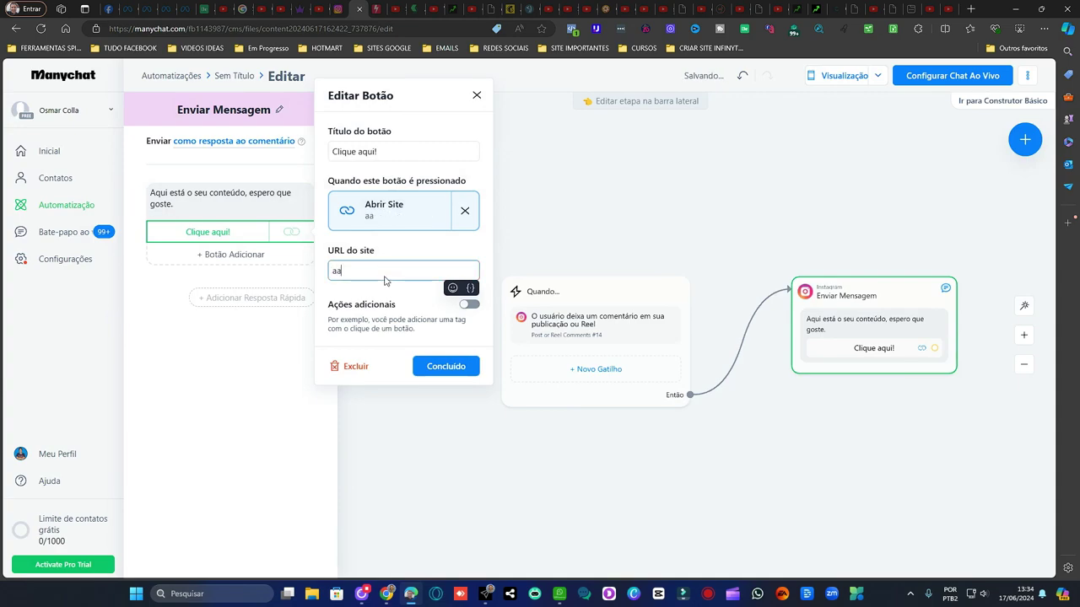
{"action": "key", "text": "BackSpace"}
{"action": "type", "text": "a"}
{"action": "key", "text": "BackSpace"}
{"action": "left_click", "coordinate": [812, 9]}
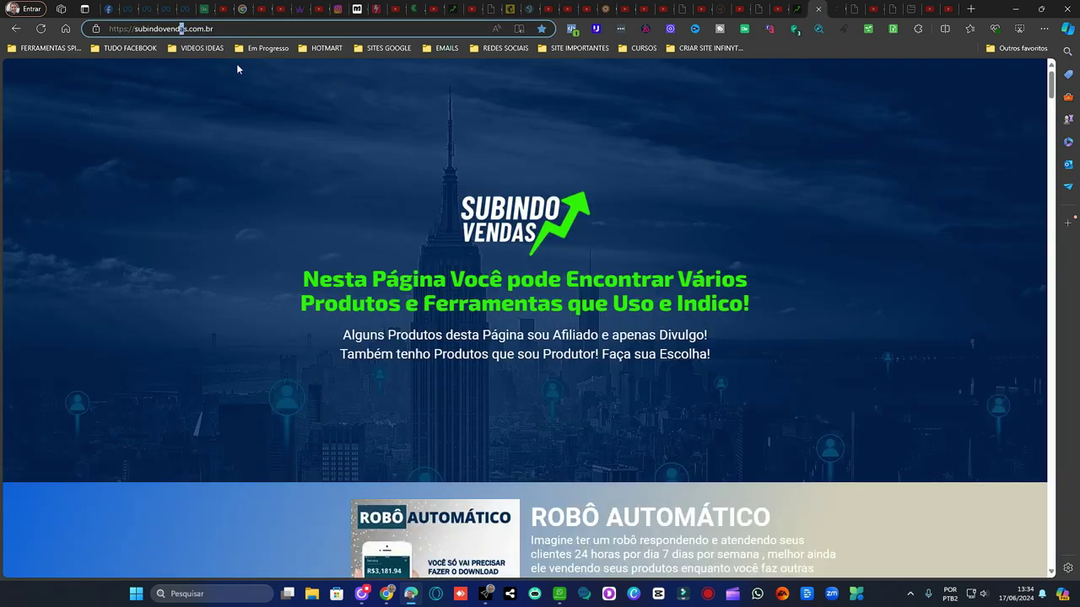
{"action": "left_click", "coordinate": [193, 30]}
{"action": "key", "text": "ctrl+c"}
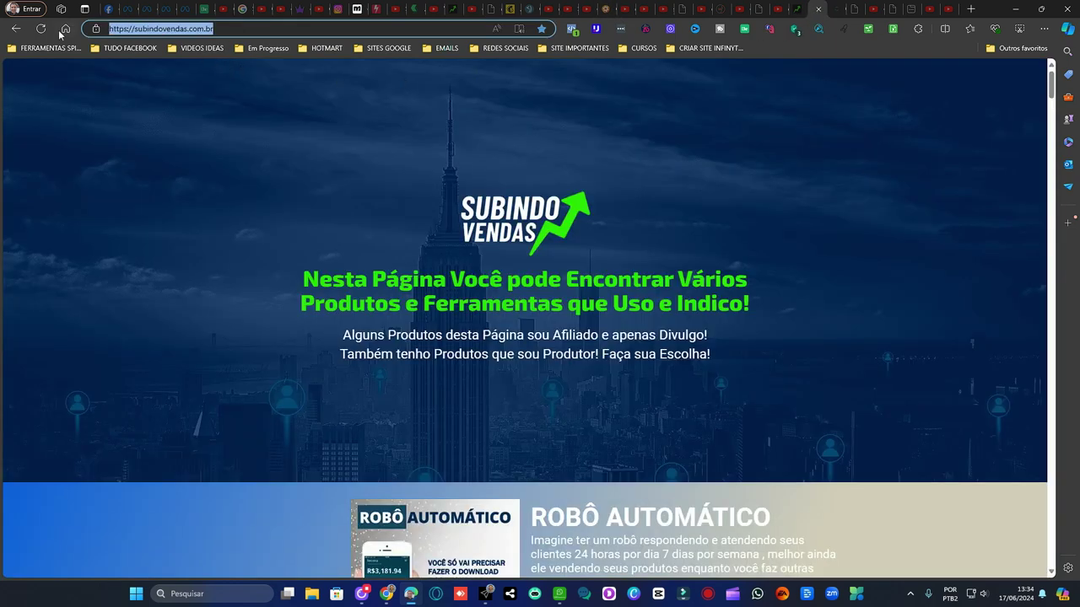
{"action": "left_click", "coordinate": [357, 10]}
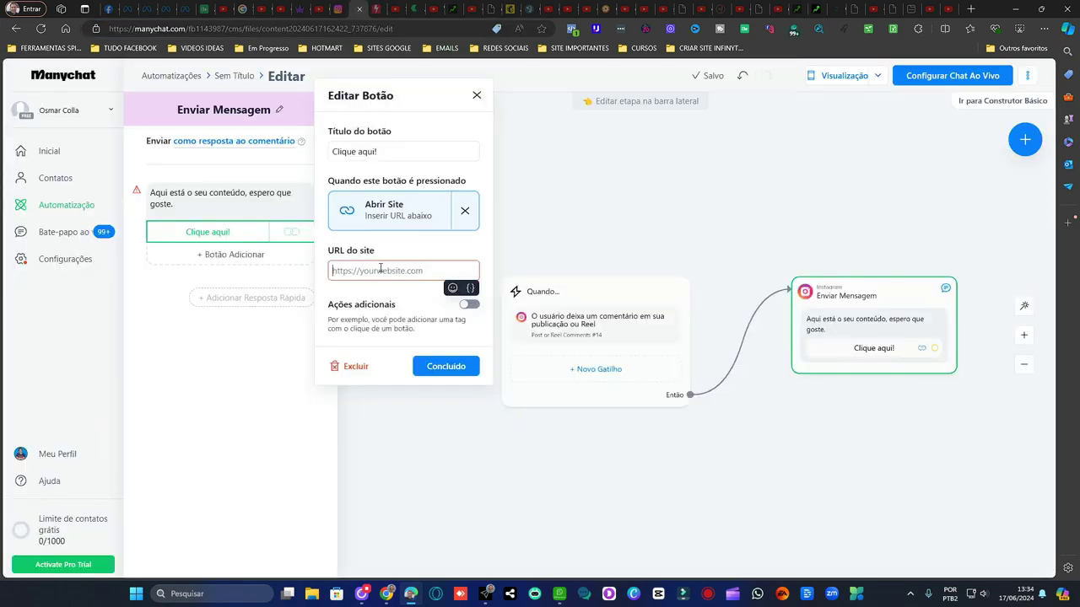
{"action": "left_click", "coordinate": [381, 271]}
{"action": "key", "text": "ctrl+v"}
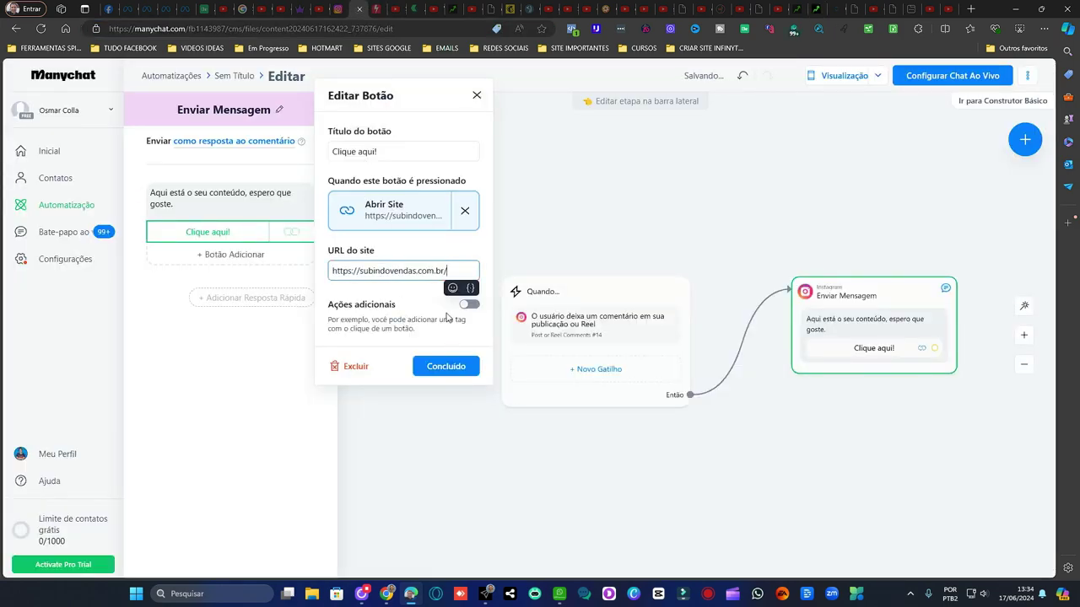
{"action": "left_click", "coordinate": [447, 368]}
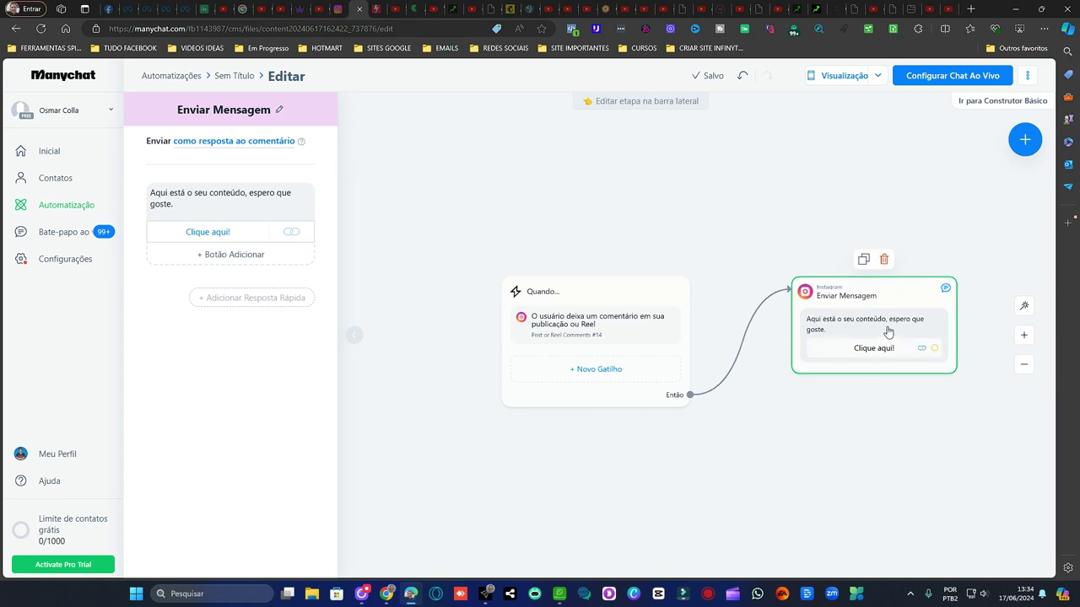
{"action": "left_click", "coordinate": [242, 76]}
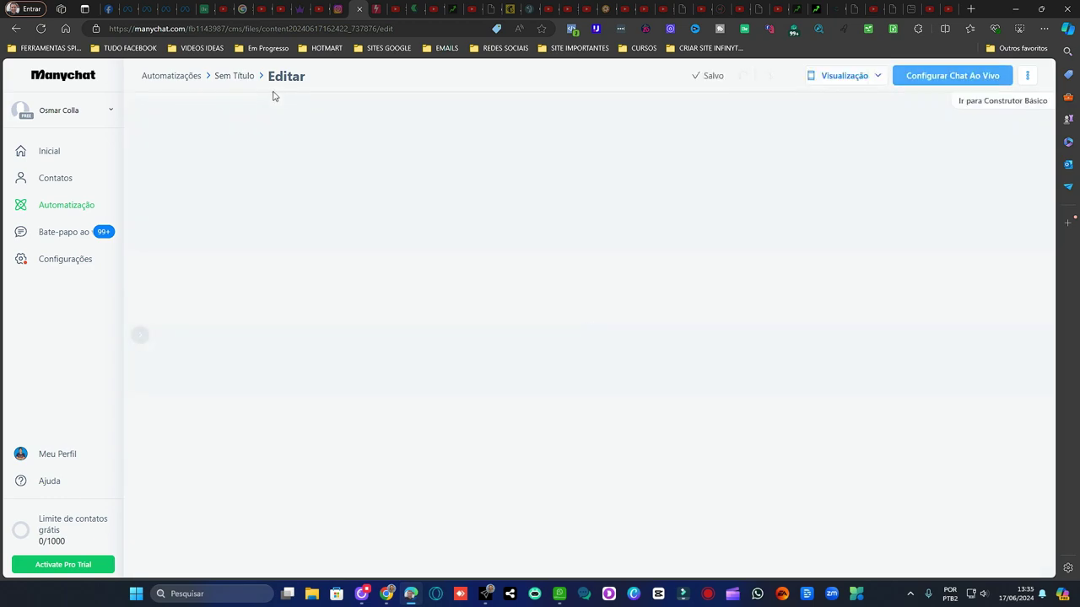
{"action": "left_click", "coordinate": [239, 77]}
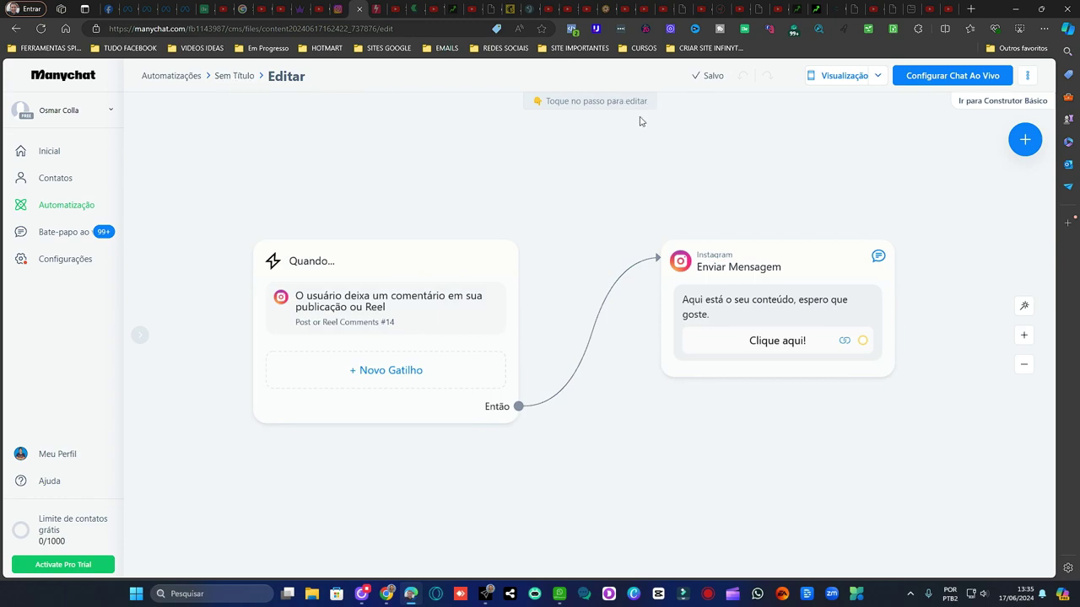
{"action": "left_click", "coordinate": [239, 77]}
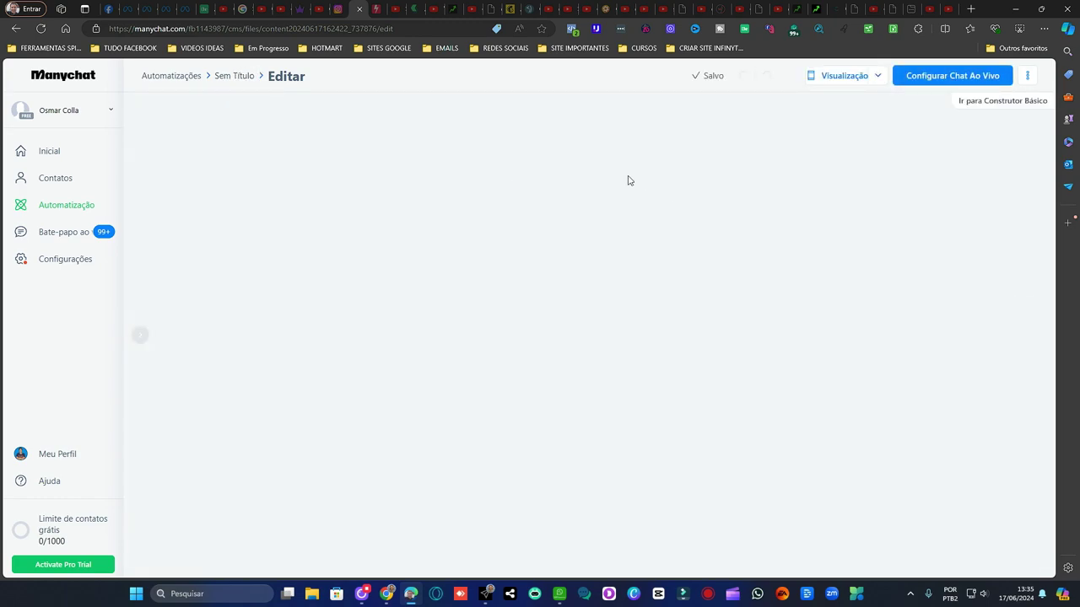
Set the automation live and try to enable its Instagram post or reel comment trigger
{"action": "left_click", "coordinate": [945, 78]}
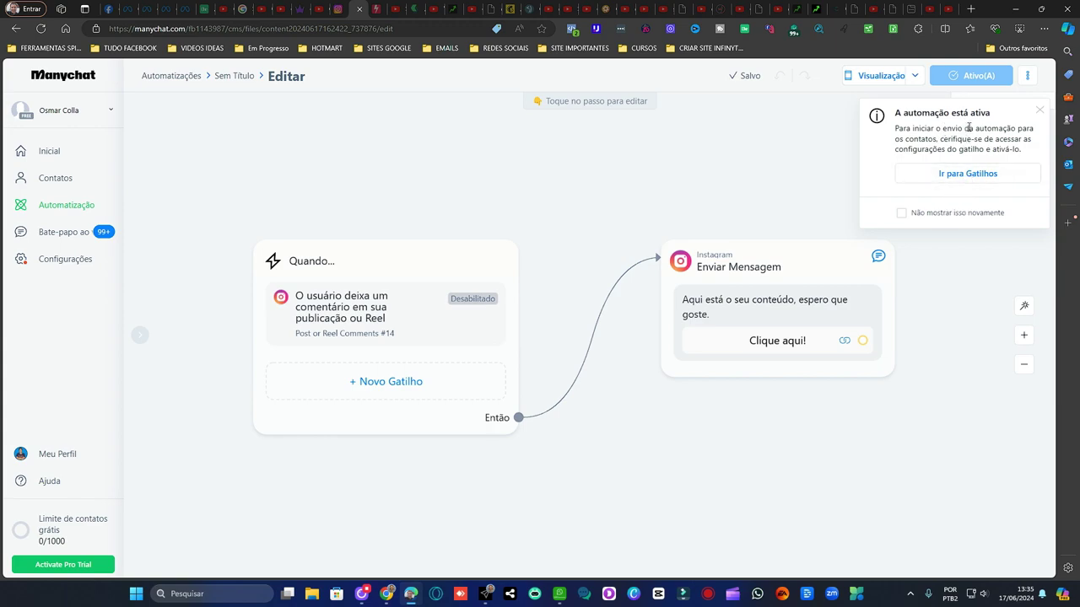
{"action": "left_click", "coordinate": [977, 176]}
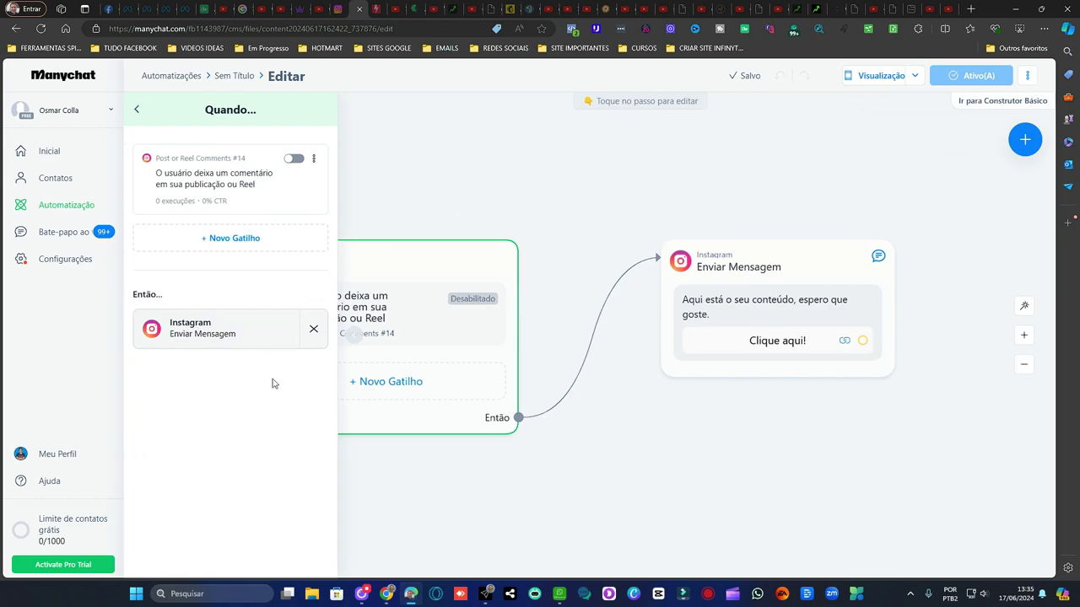
{"action": "left_click", "coordinate": [301, 160]}
{"action": "scroll", "coordinate": [285, 356], "scroll_direction": "down", "scroll_amount": 3}
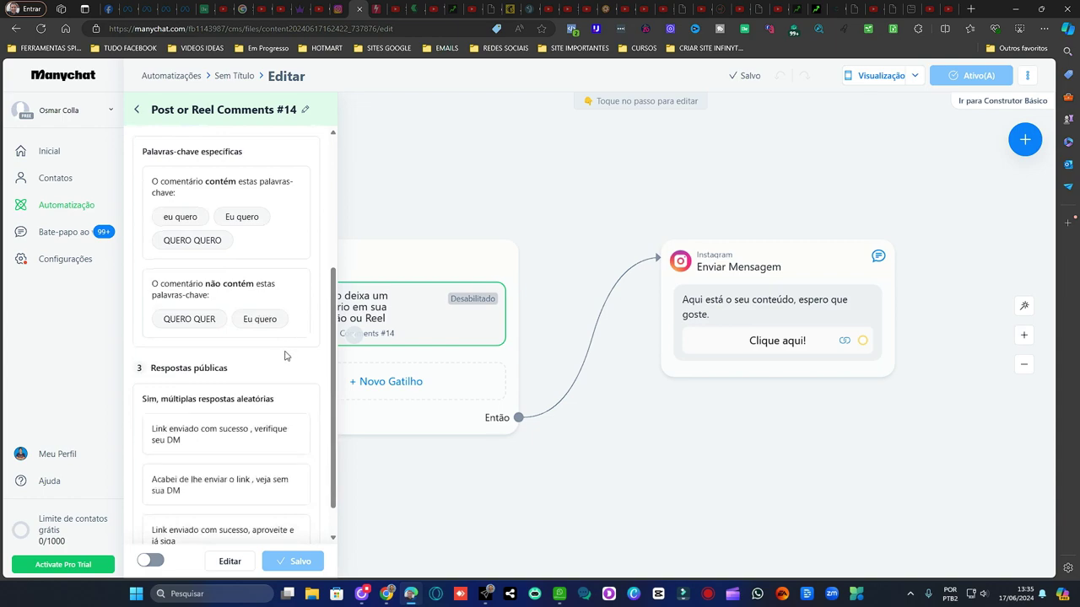
{"action": "scroll", "coordinate": [285, 356], "scroll_direction": "down", "scroll_amount": 1}
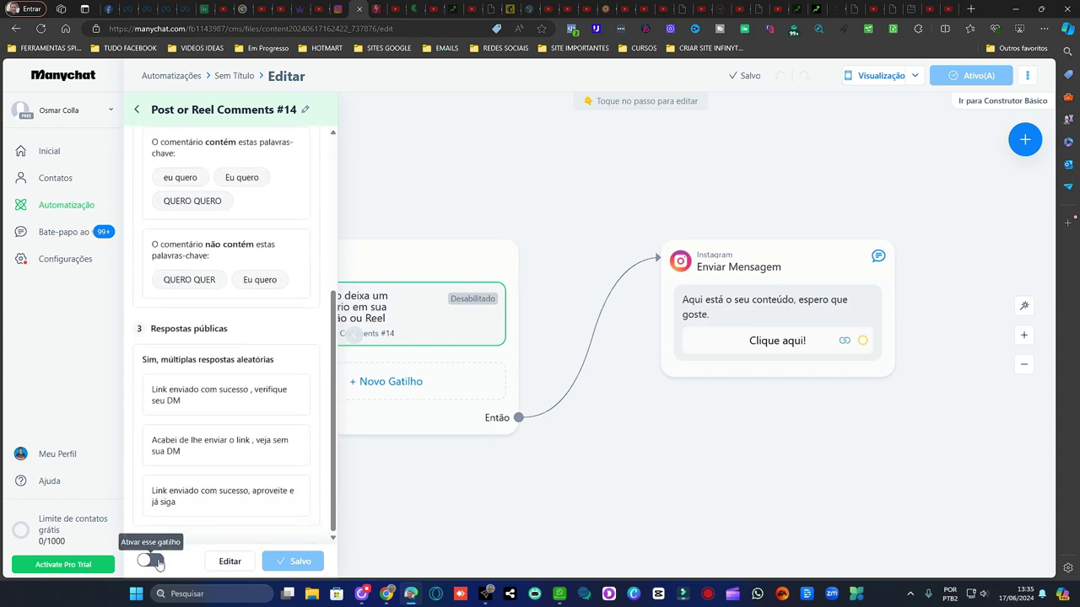
{"action": "left_click", "coordinate": [156, 562]}
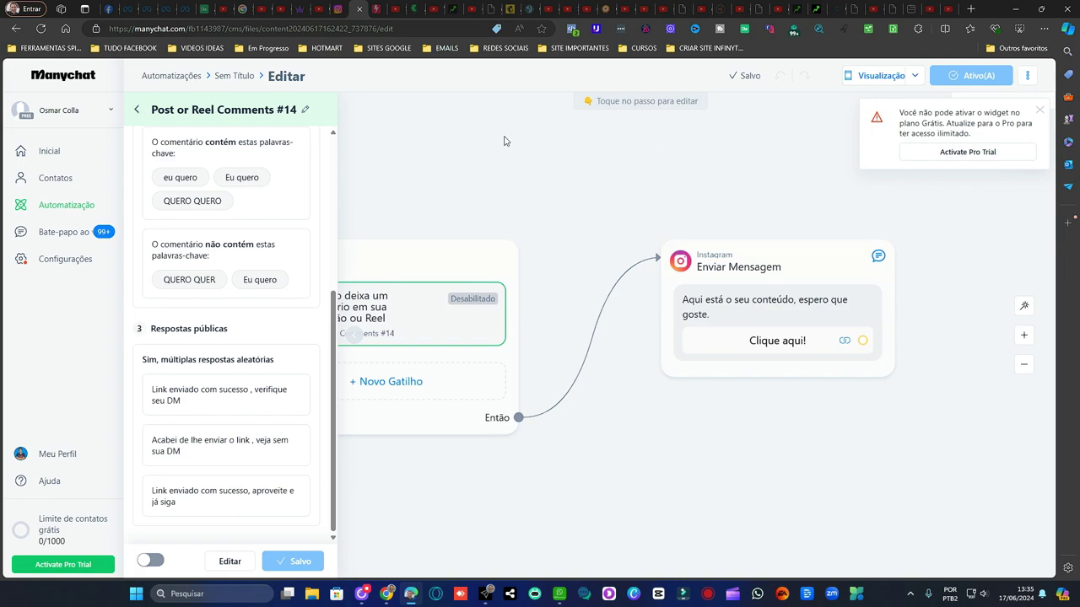
Dismiss the plan warning, return to the list of all automations and look through the existing automations and their trigger states
{"action": "left_click", "coordinate": [1039, 111]}
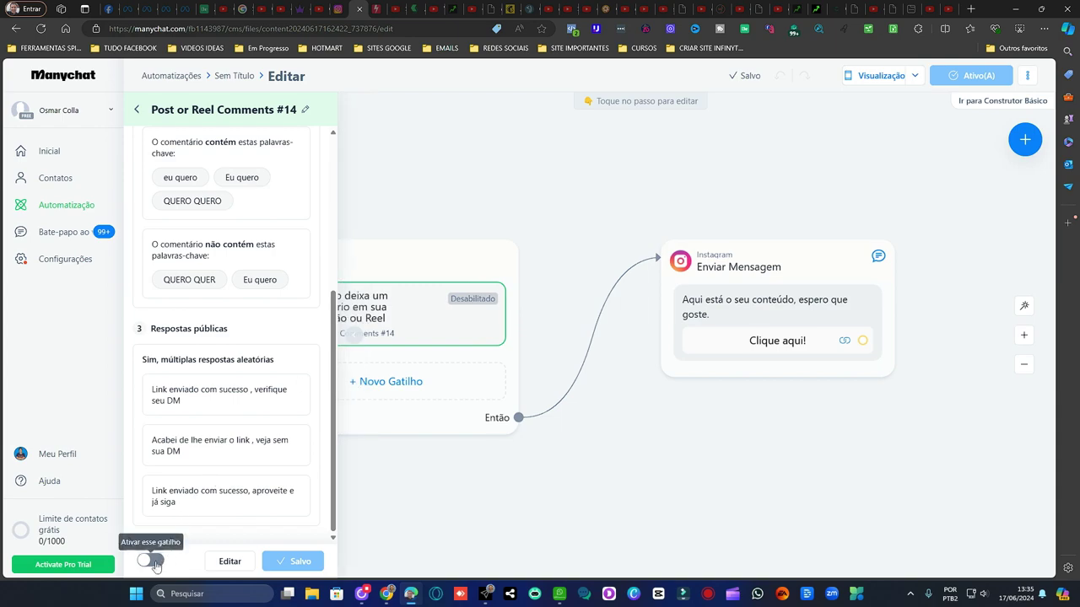
{"action": "left_click", "coordinate": [172, 76]}
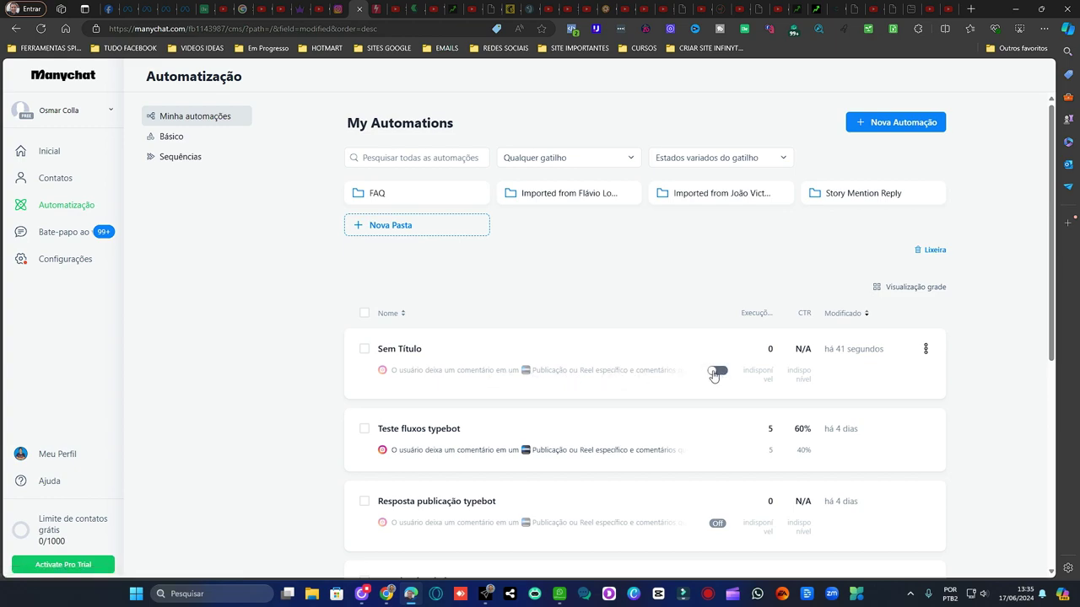
{"action": "scroll", "coordinate": [636, 352], "scroll_direction": "down", "scroll_amount": 2}
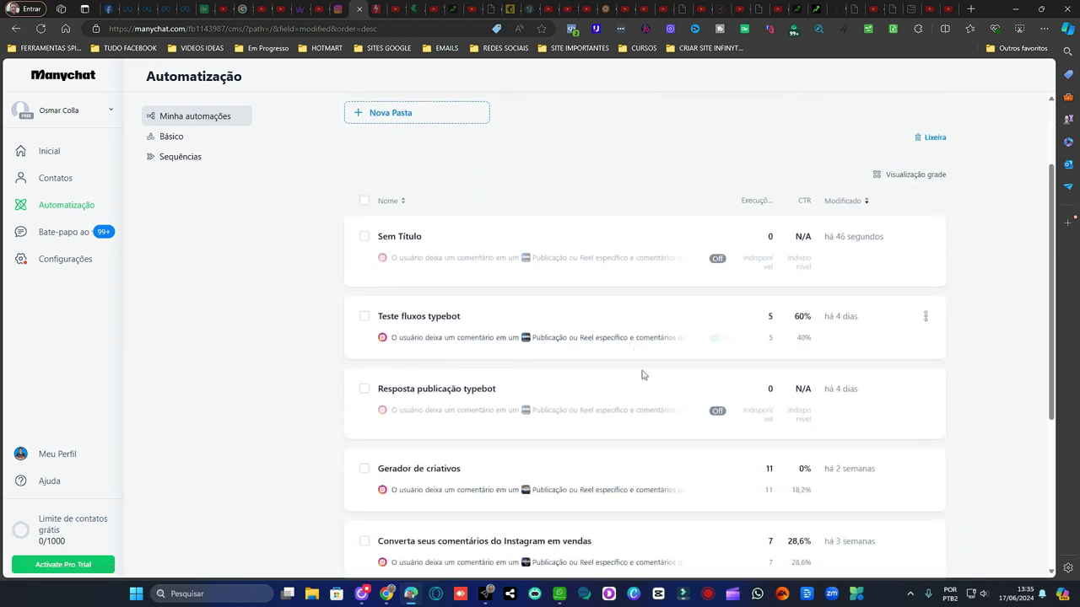
{"action": "scroll", "coordinate": [544, 369], "scroll_direction": "down", "scroll_amount": 2}
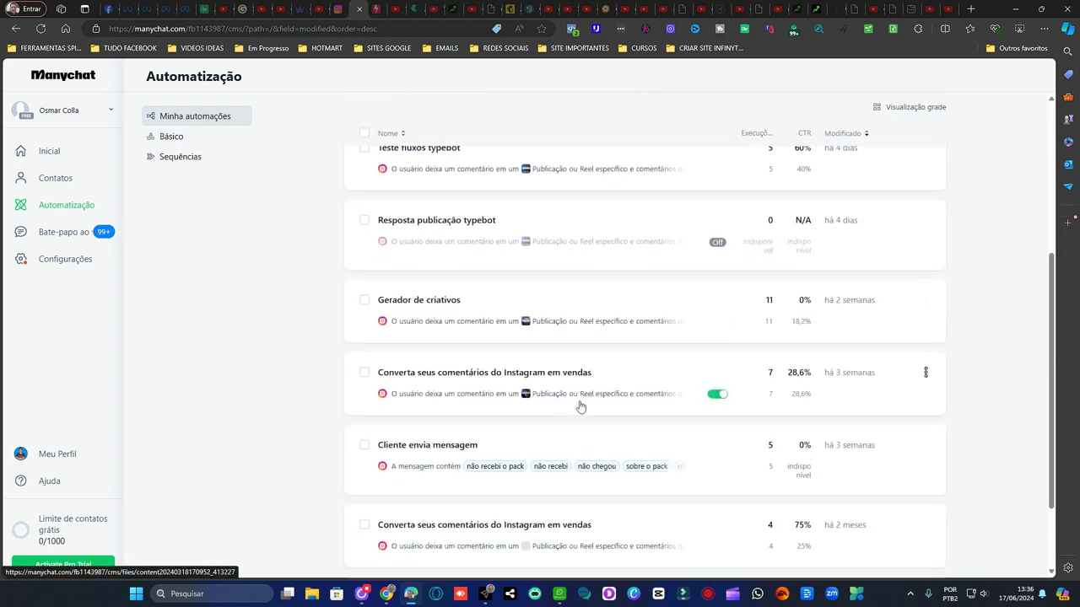
{"action": "scroll", "coordinate": [578, 405], "scroll_direction": "down", "scroll_amount": 2}
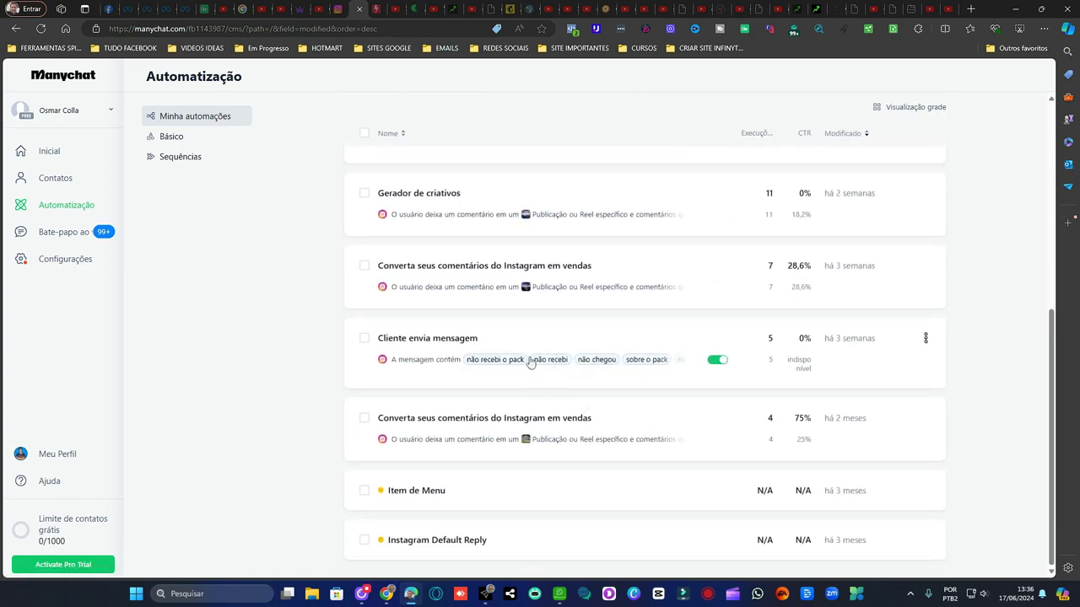
{"action": "scroll", "coordinate": [603, 337], "scroll_direction": "up", "scroll_amount": 5}
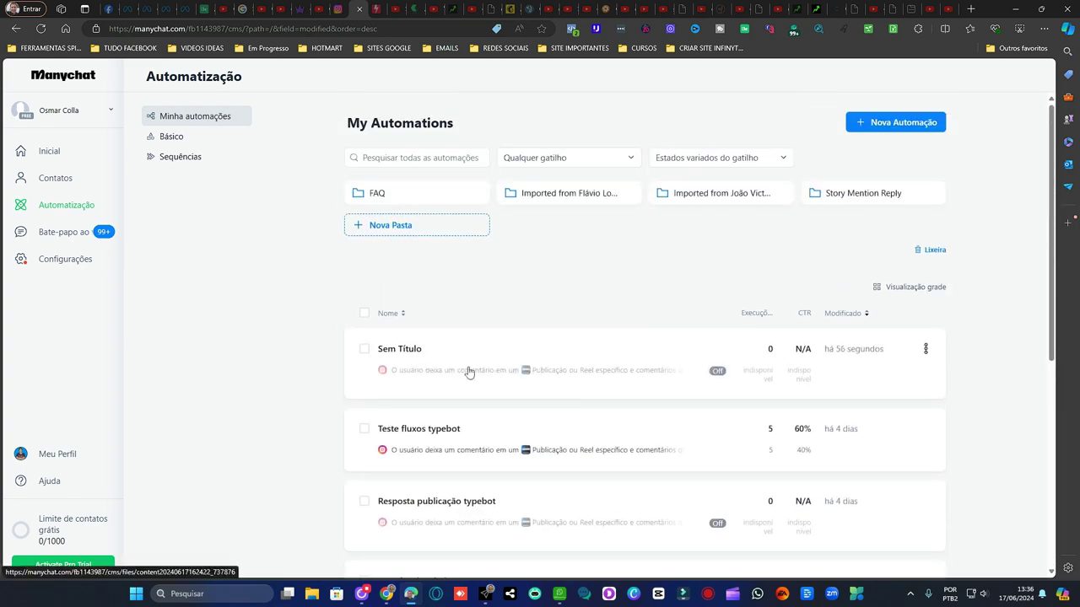
Delete the "Sem Título" automation from the automations list and confirm its removal
{"action": "scroll", "coordinate": [599, 312], "scroll_direction": "down", "scroll_amount": 1}
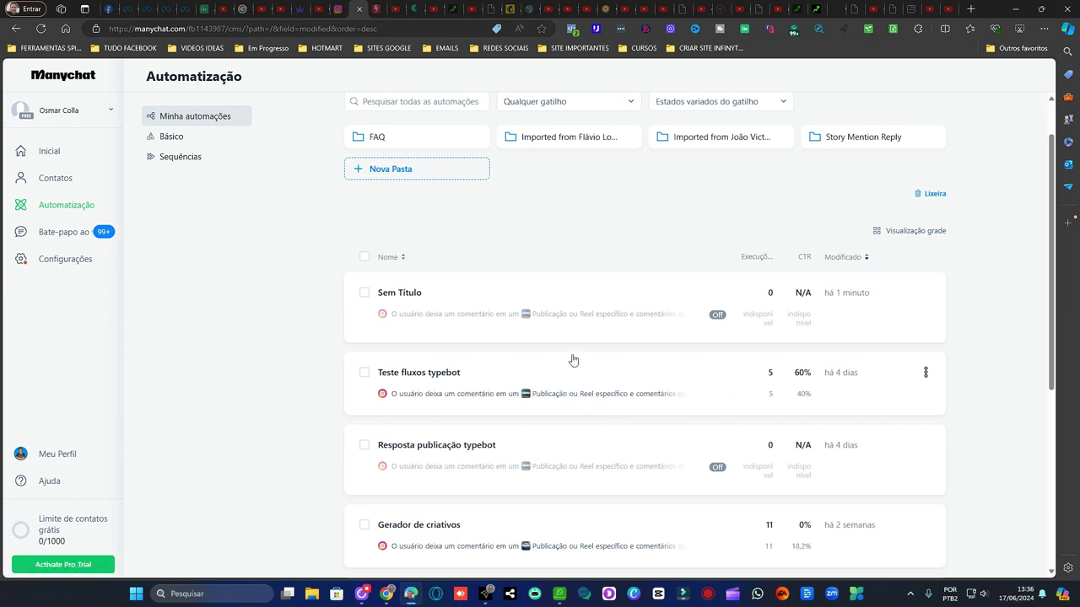
{"action": "left_click", "coordinate": [364, 293]}
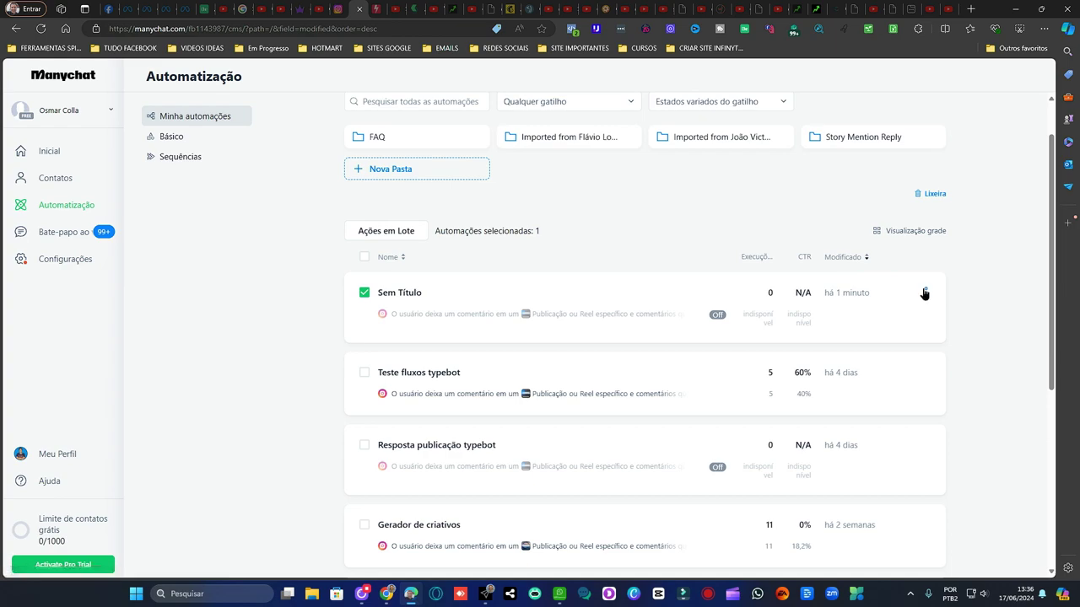
{"action": "left_click", "coordinate": [925, 293]}
{"action": "left_click", "coordinate": [842, 455]}
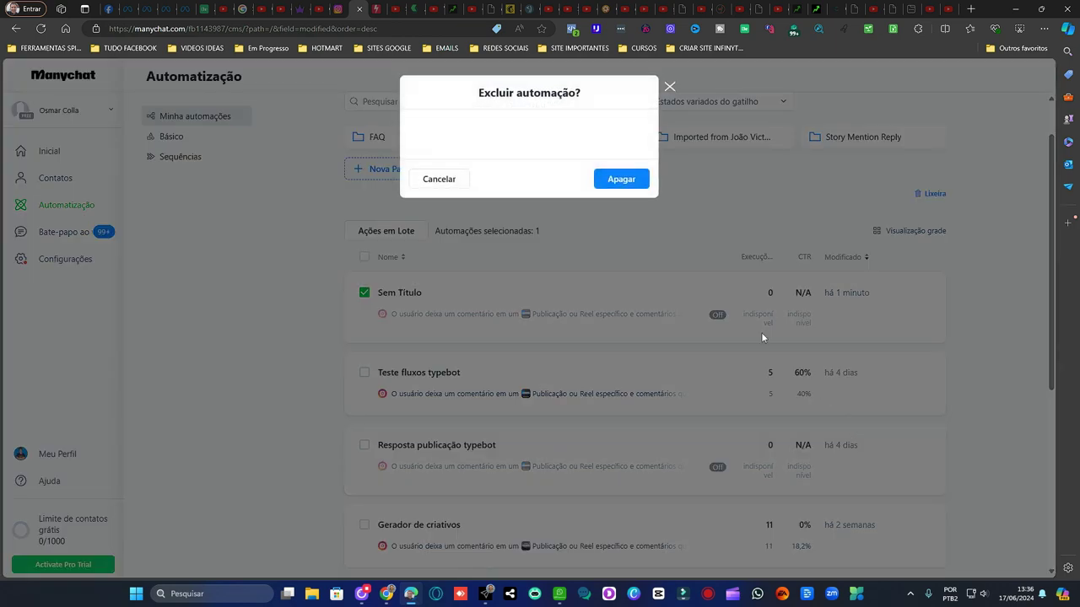
{"action": "left_click", "coordinate": [621, 322]}
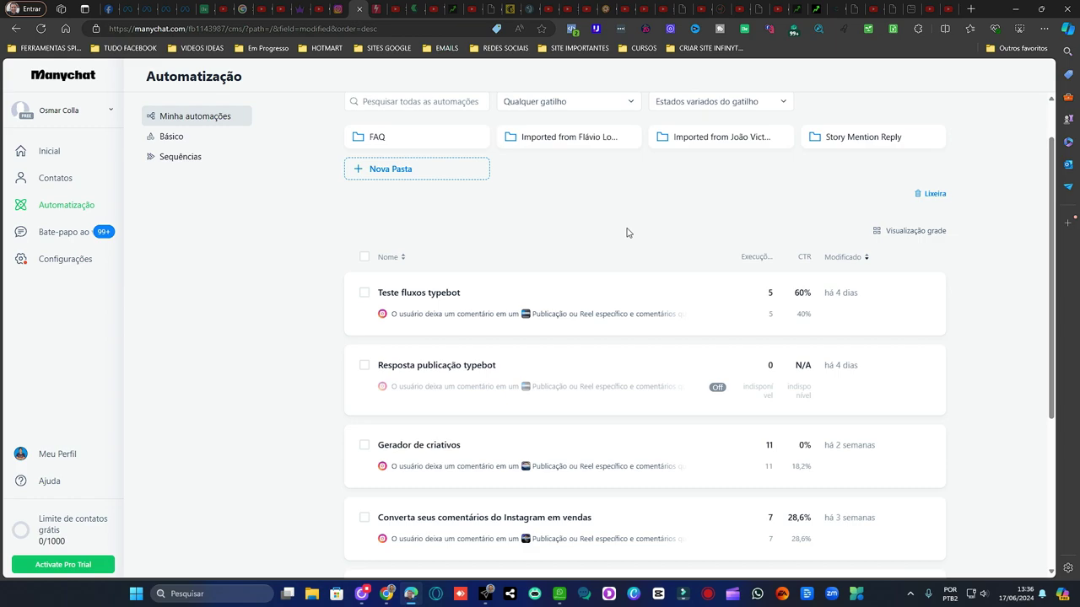
{"action": "scroll", "coordinate": [658, 234], "scroll_direction": "up", "scroll_amount": 1}
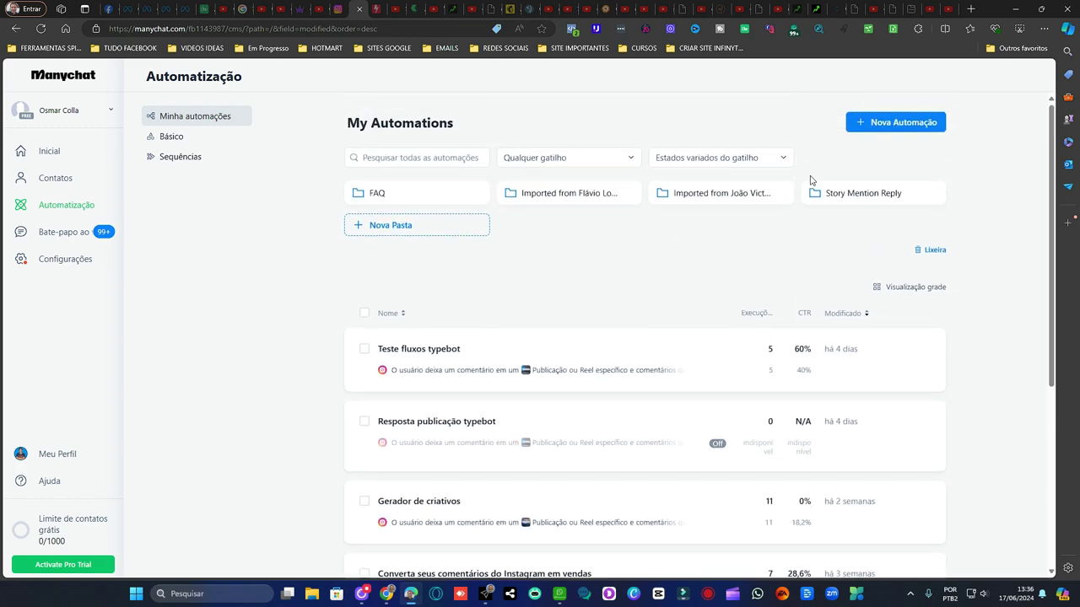